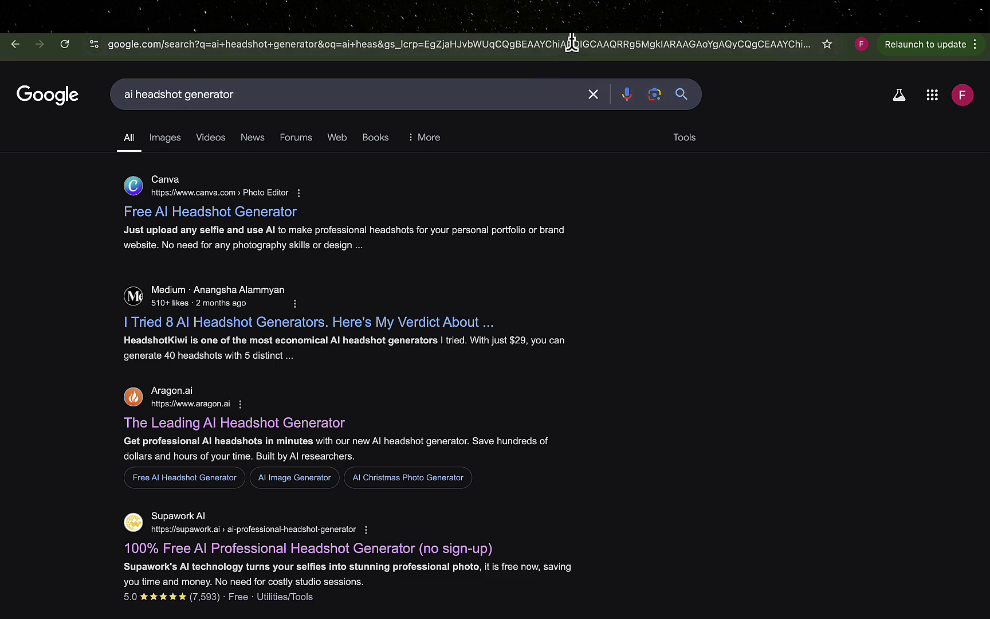
- View the Aragon.ai and HeadshotPro home pages, dismissing the Google sign-in prompt on Aragon.ai
click(590, 39)
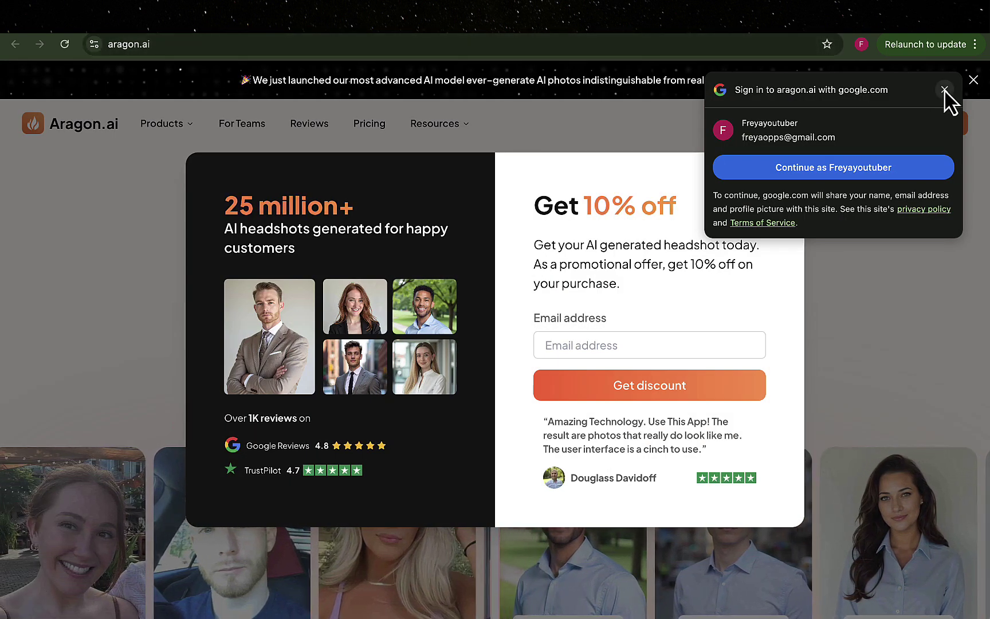
click(944, 90)
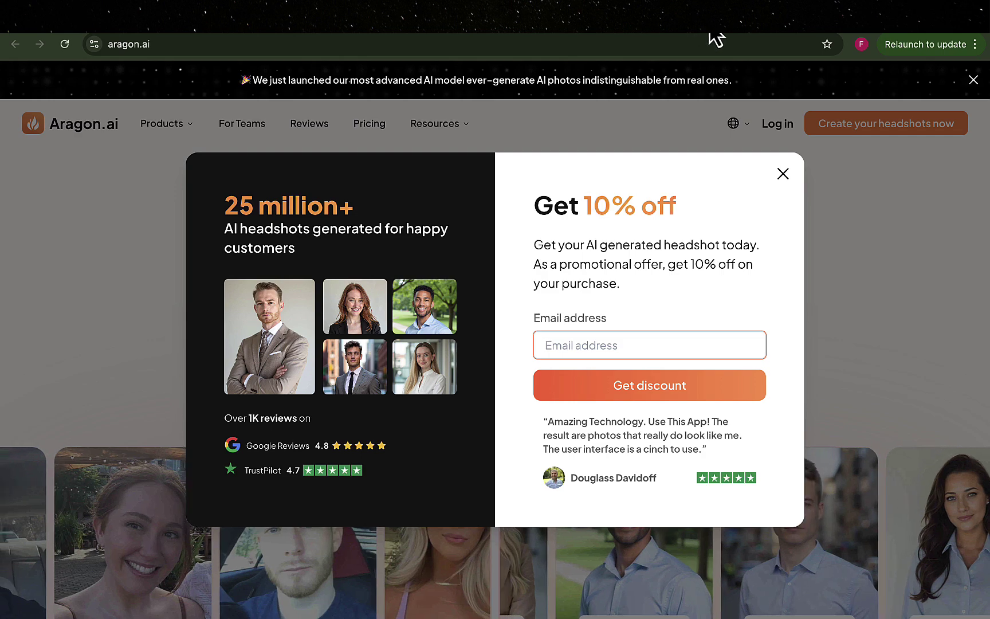
key(ctrl+Tab)
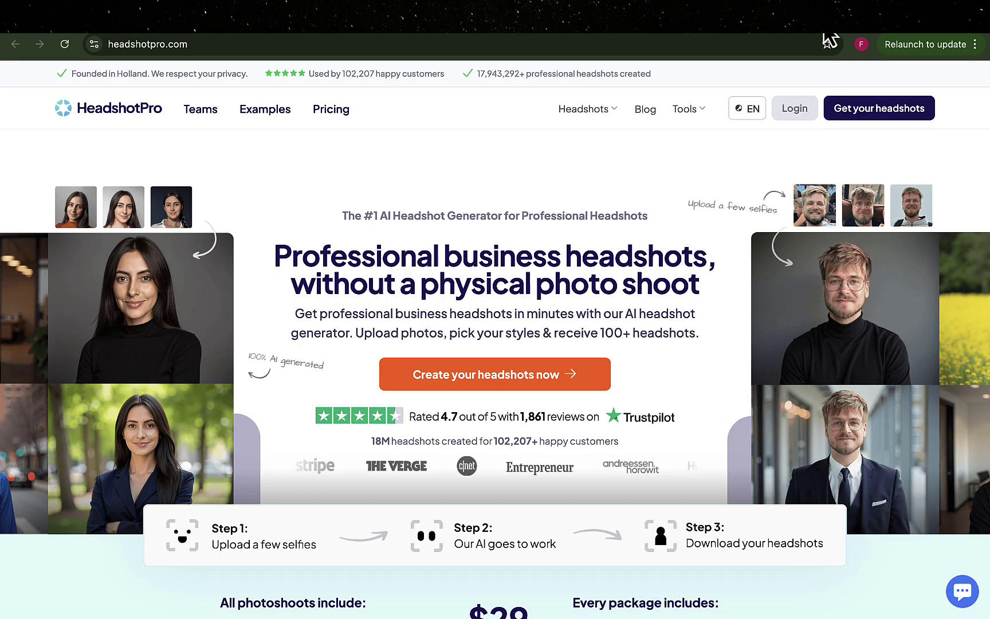
key(ctrl+Tab)
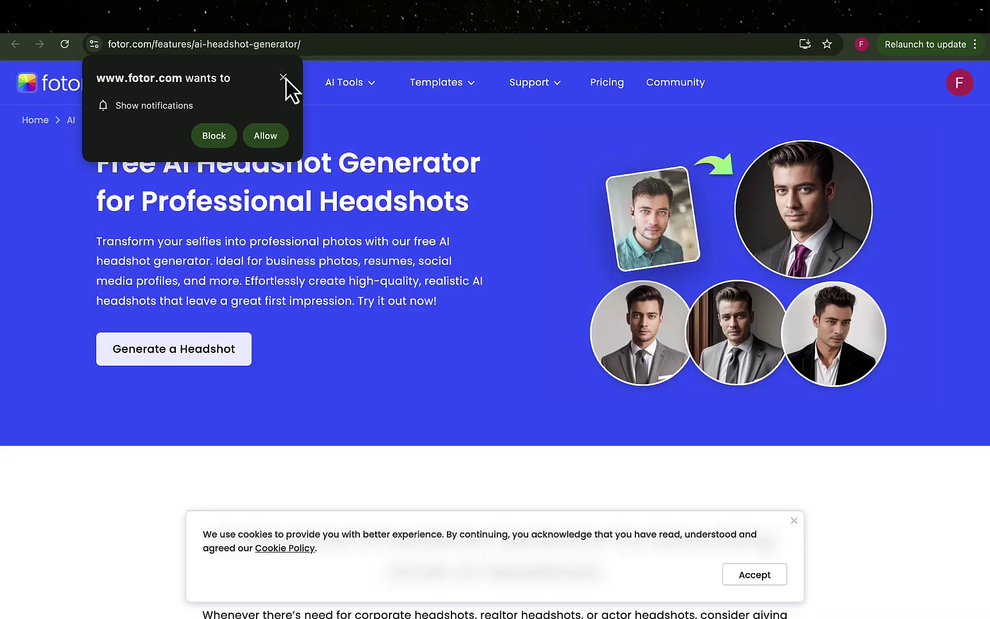
- Dismiss Fotor's notification request and examine the yearly premium plans on its pricing page
click(283, 78)
mouse_move(283, 88)
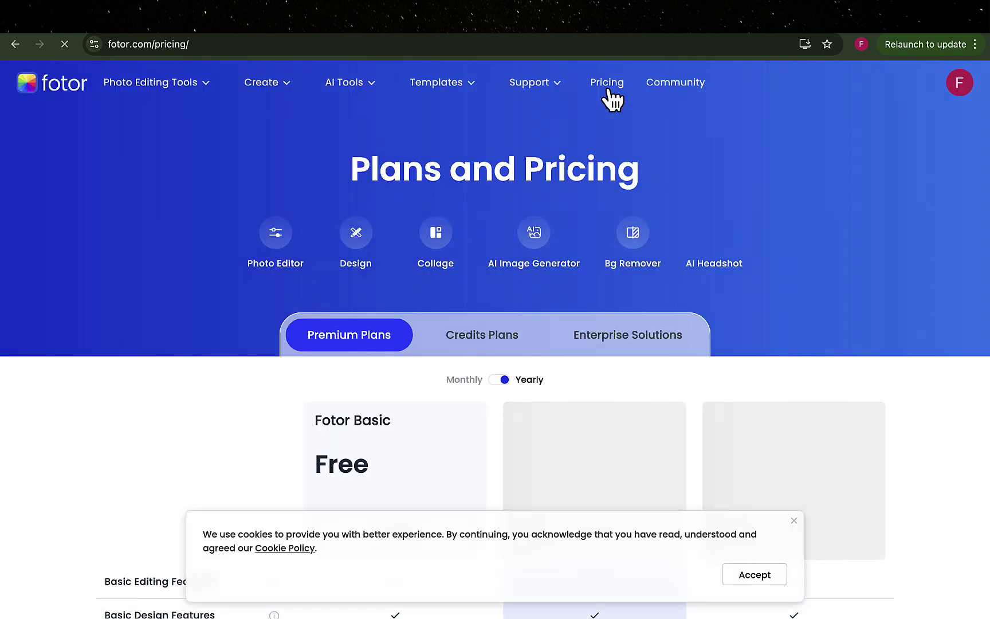
scroll(687, 220, down, 3)
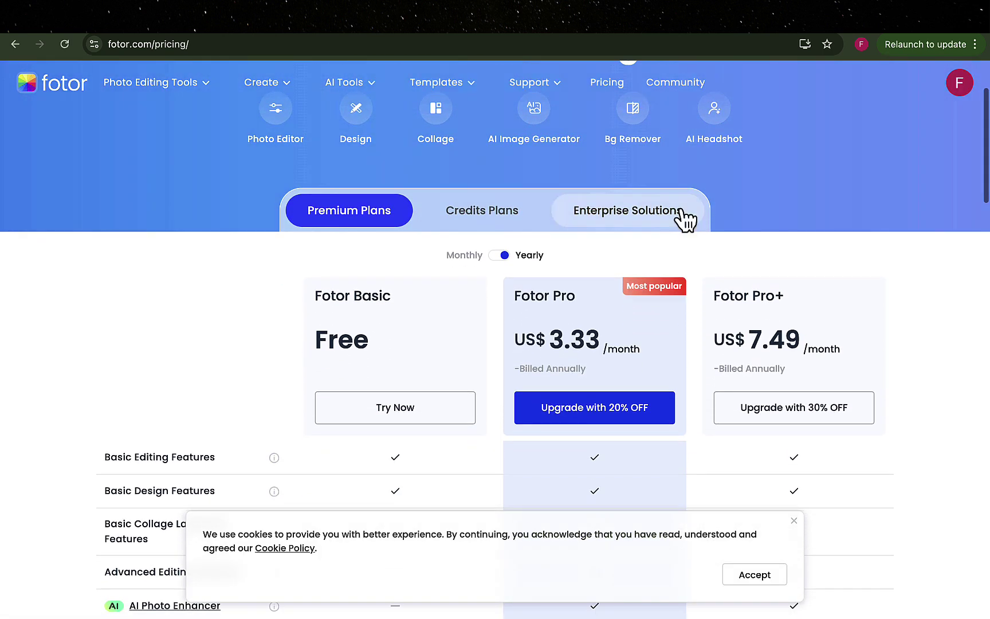
scroll(465, 318, down, 1)
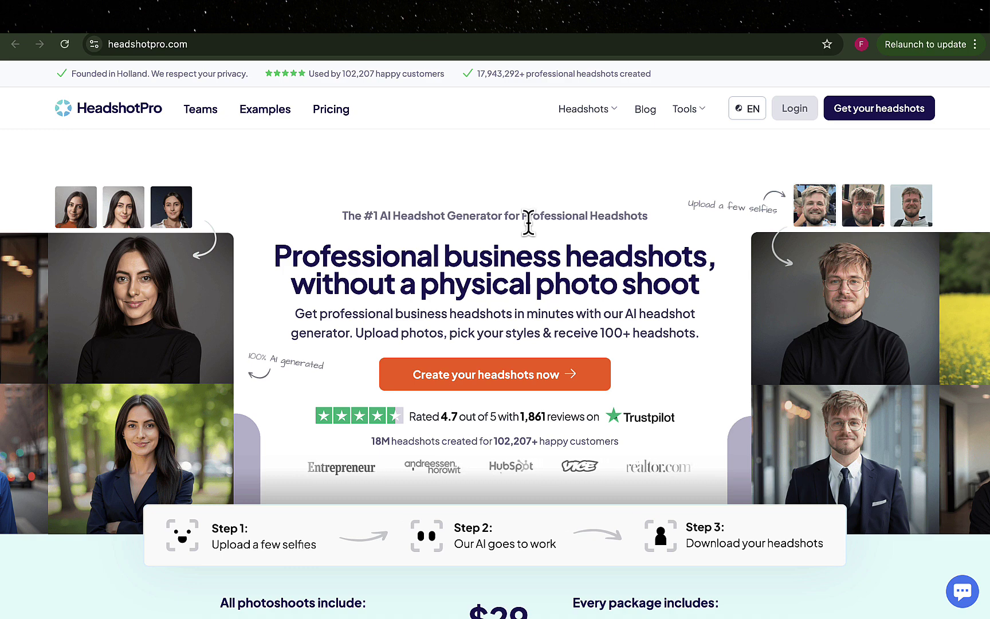
- Review the HeadshotPro and Aragon.ai home pages again, closing Aragon.ai's 10% discount offer
scroll(528, 222, down, 1)
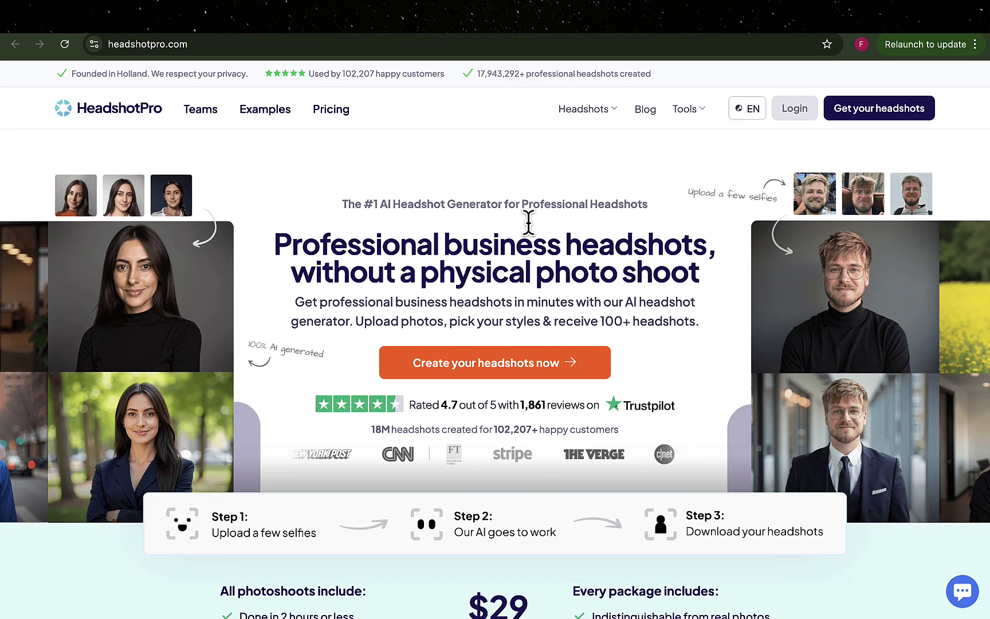
click(598, 31)
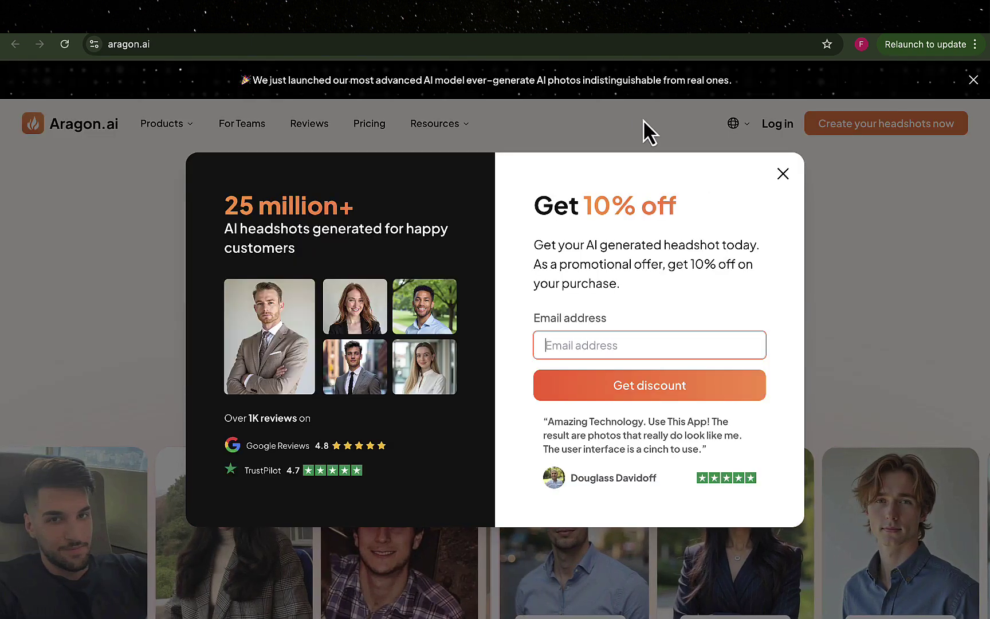
click(783, 174)
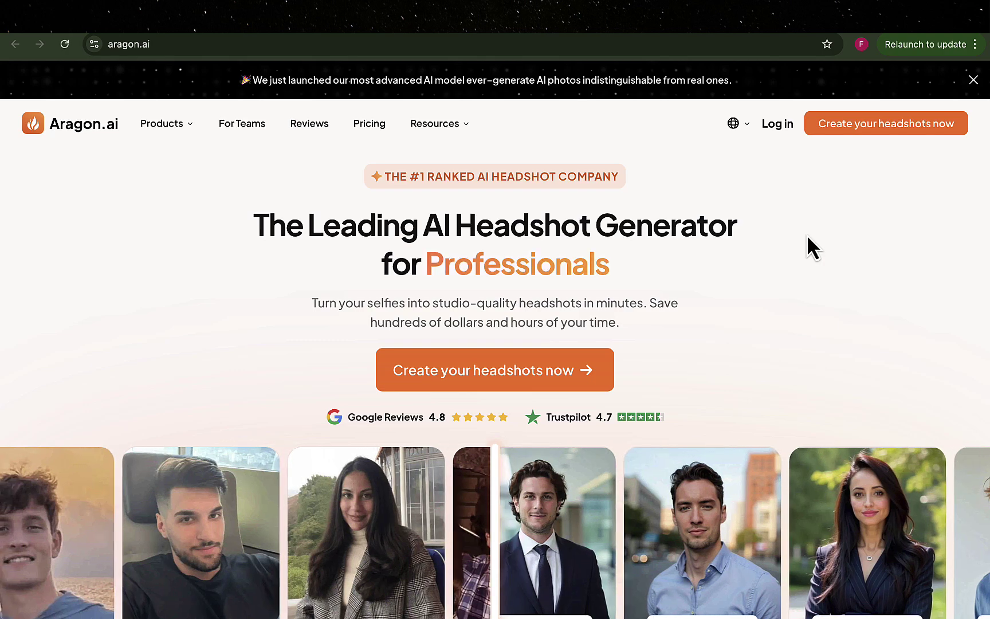
scroll(808, 236, down, 5)
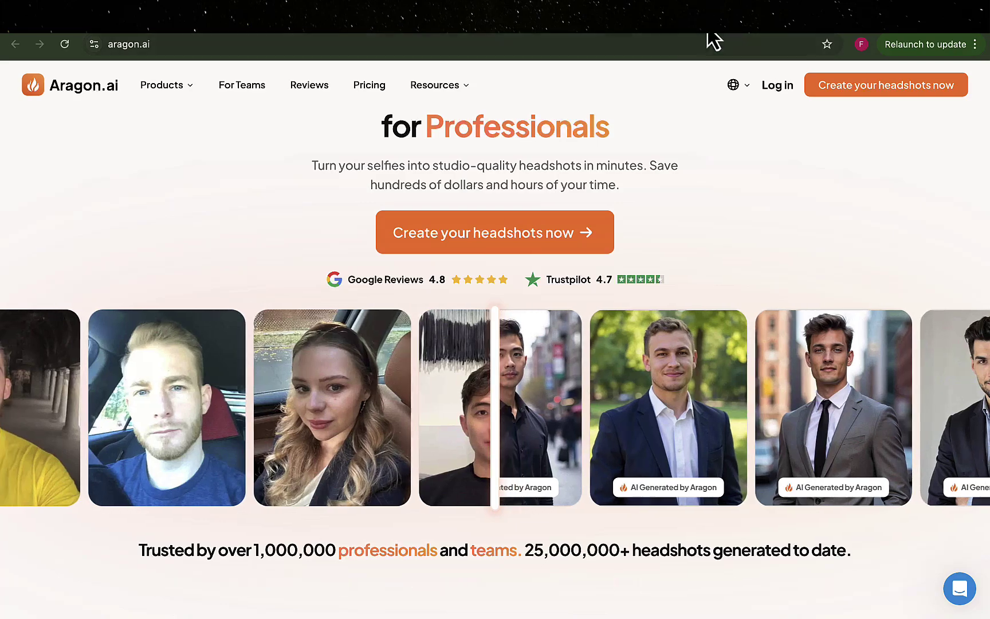
key(ctrl+Tab)
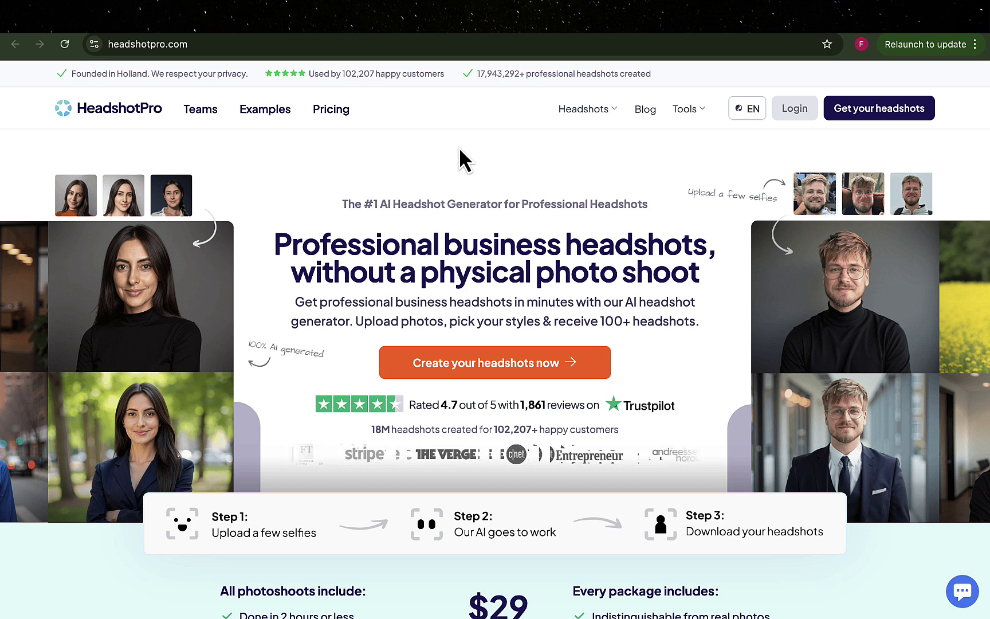
- Go to Supawork's free AI professional headshot generator page and start the headshot generation wizard
click(371, 40)
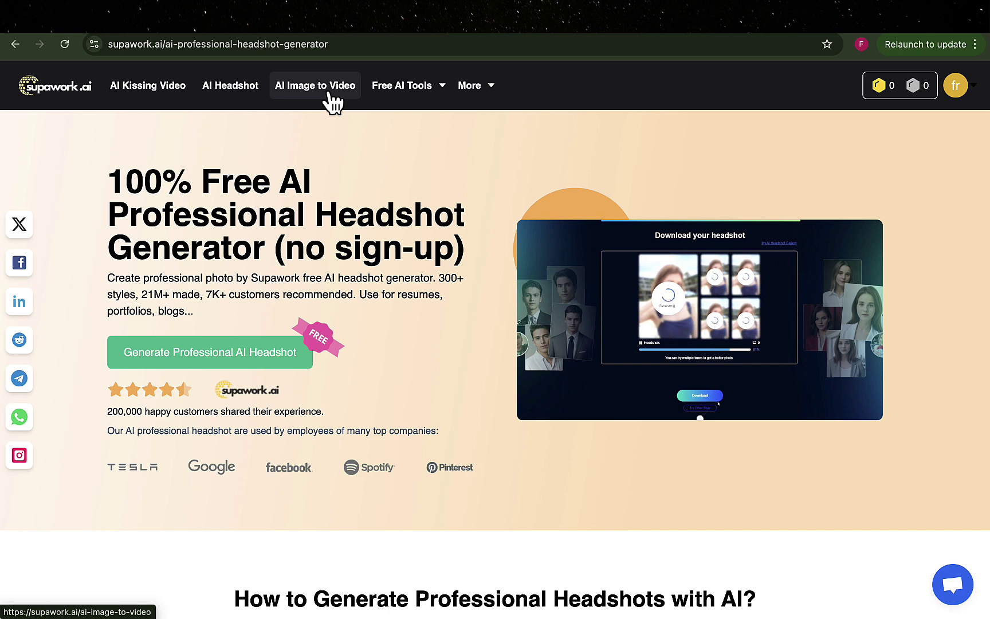
mouse_move(387, 101)
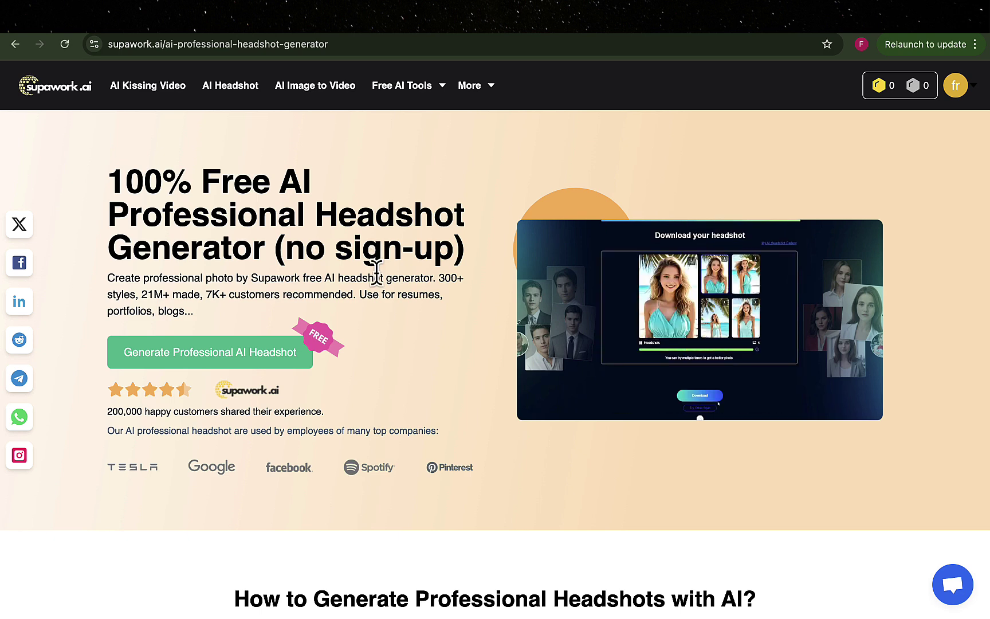
scroll(378, 256, down, 1)
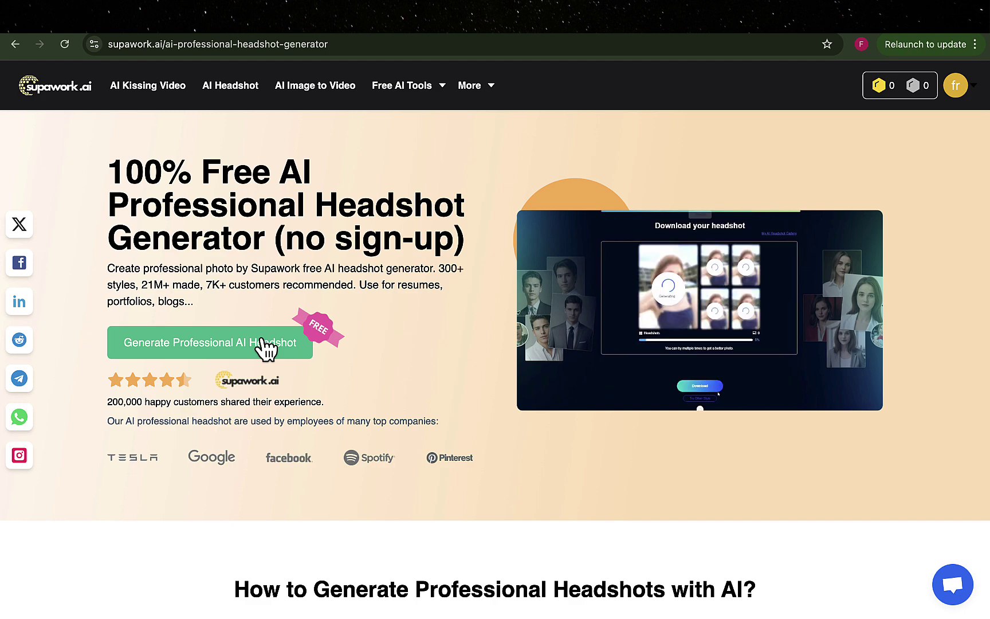
click(266, 348)
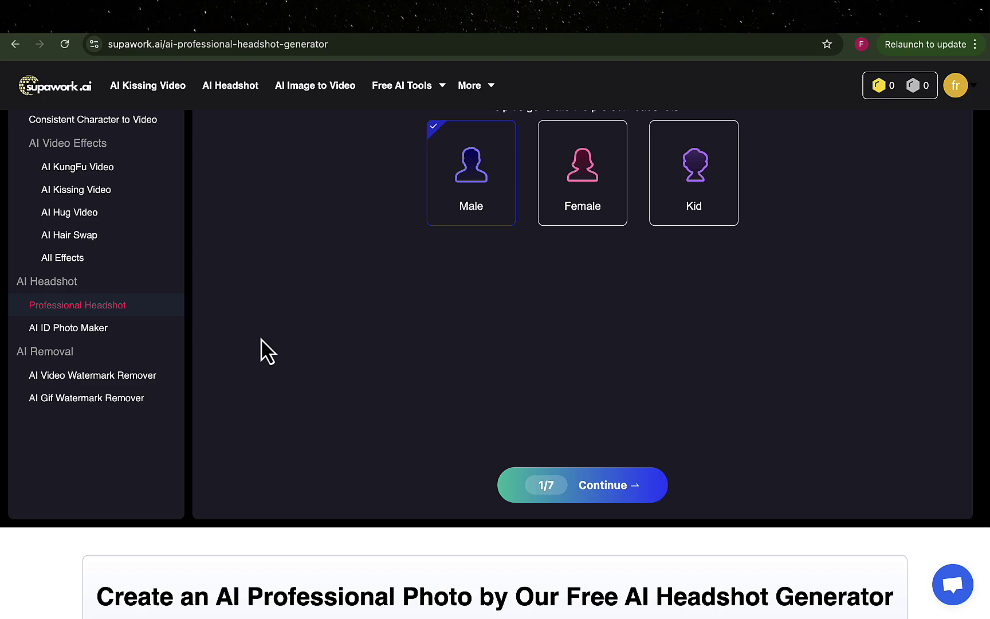
scroll(394, 183, up, 15)
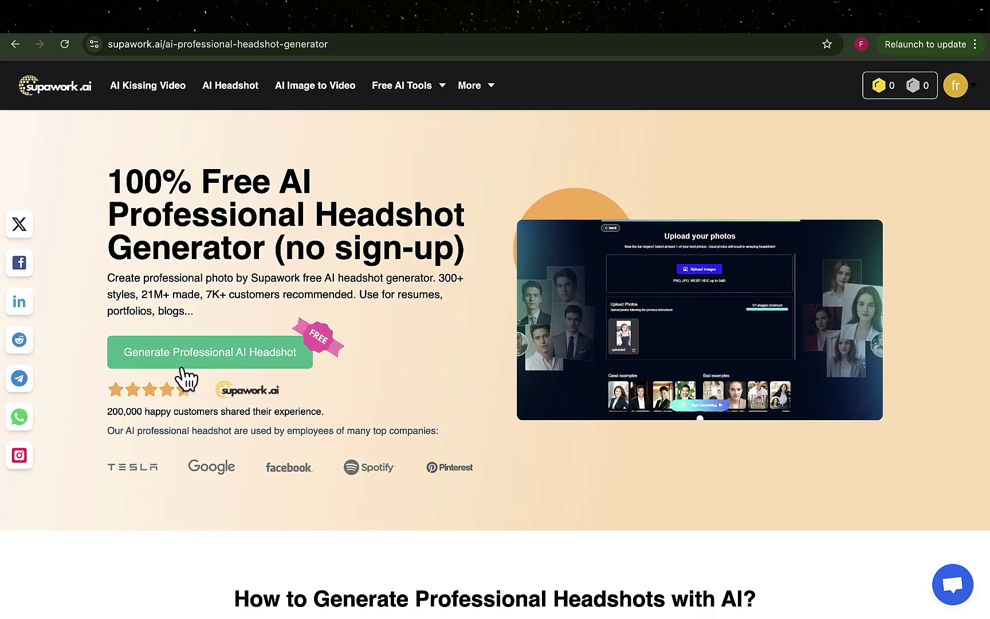
click(235, 357)
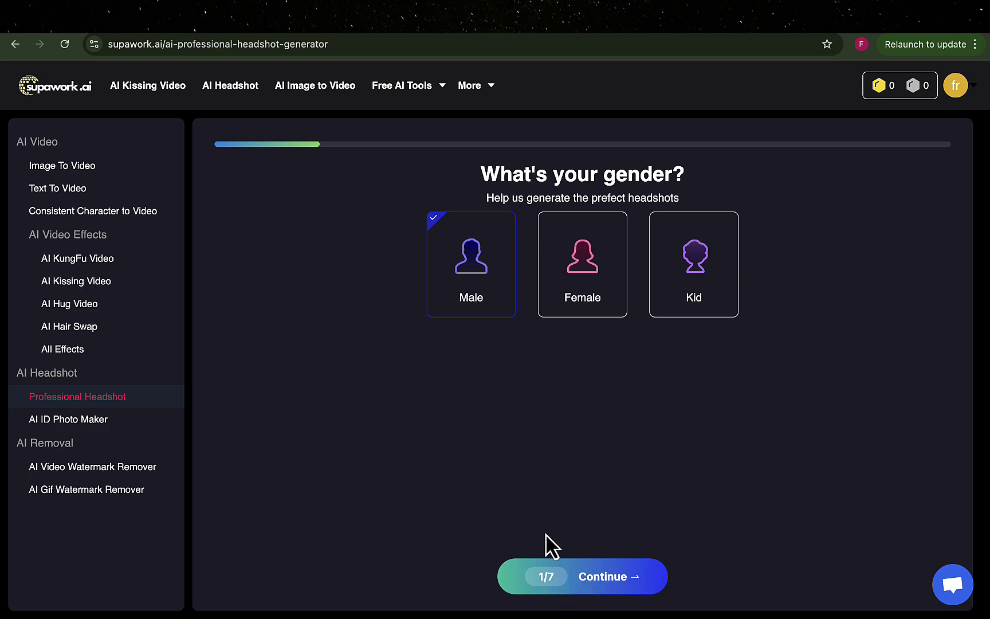
- Accept Male as the gender and choose the ID Photo headshot style
click(618, 584)
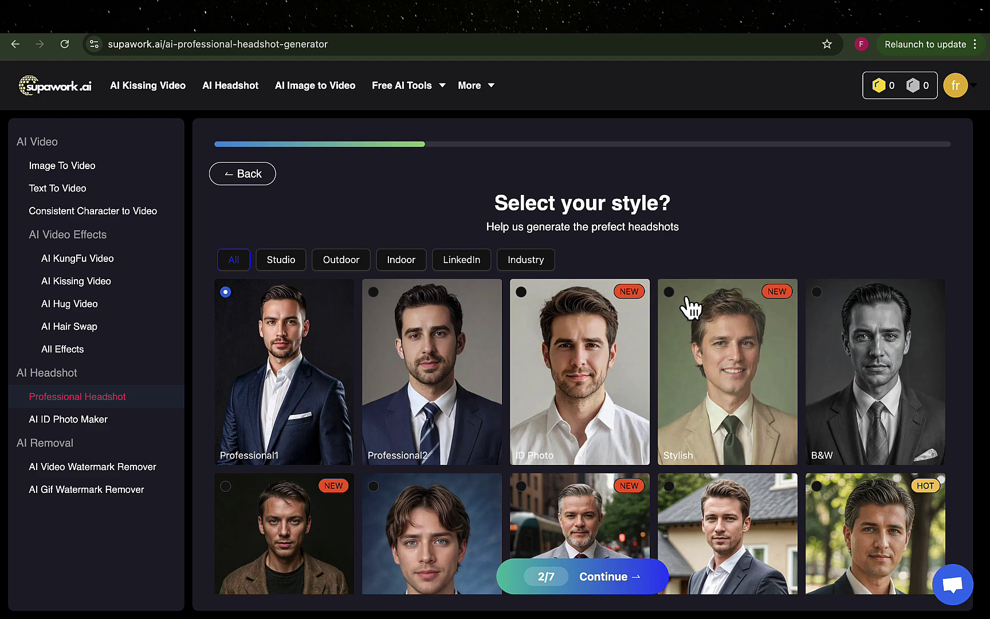
scroll(693, 225, down, 2)
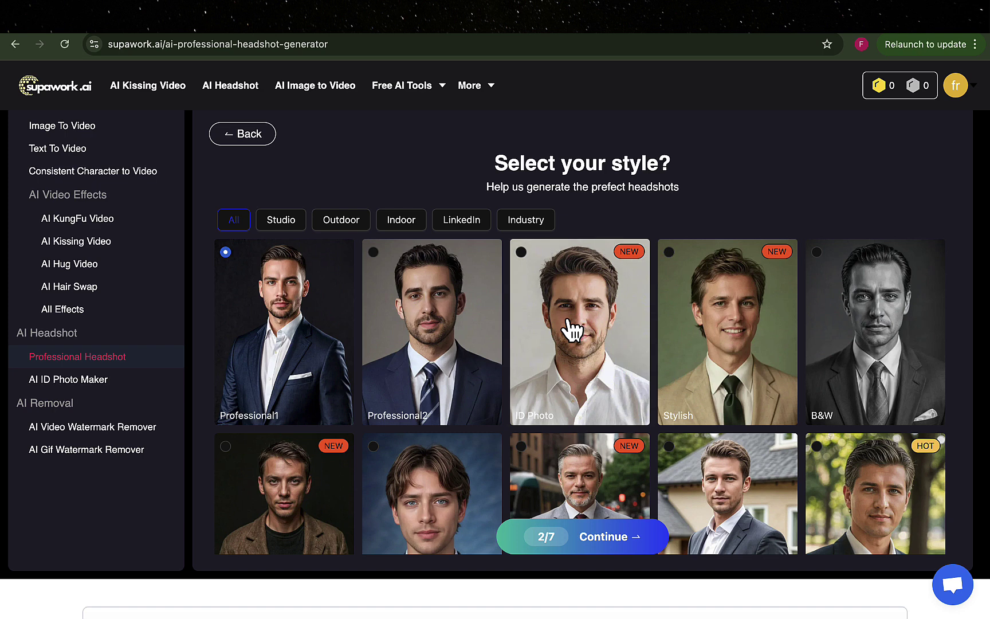
scroll(582, 347, down, 1)
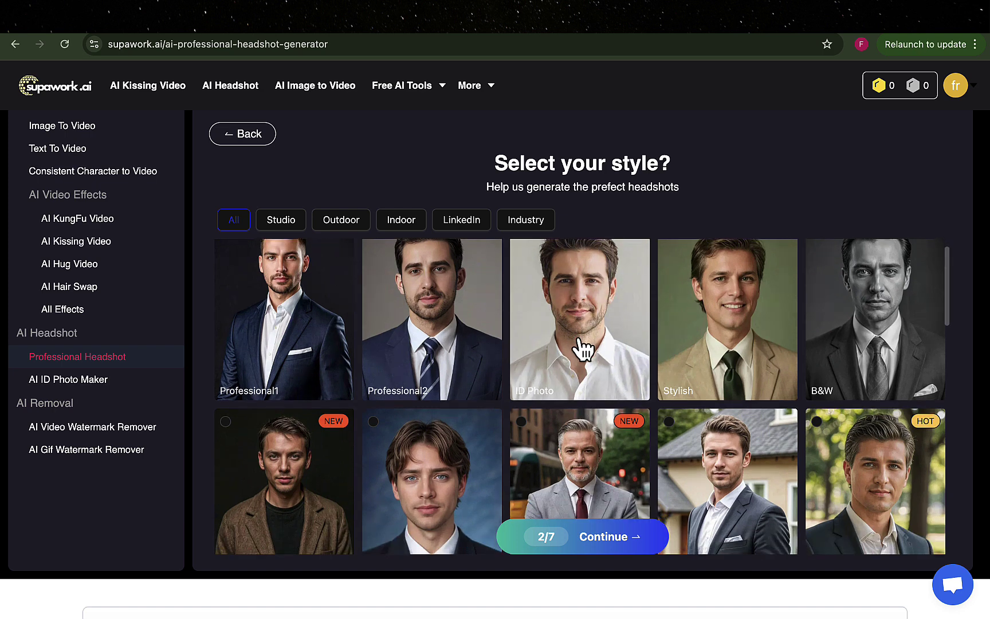
scroll(582, 347, up, 1)
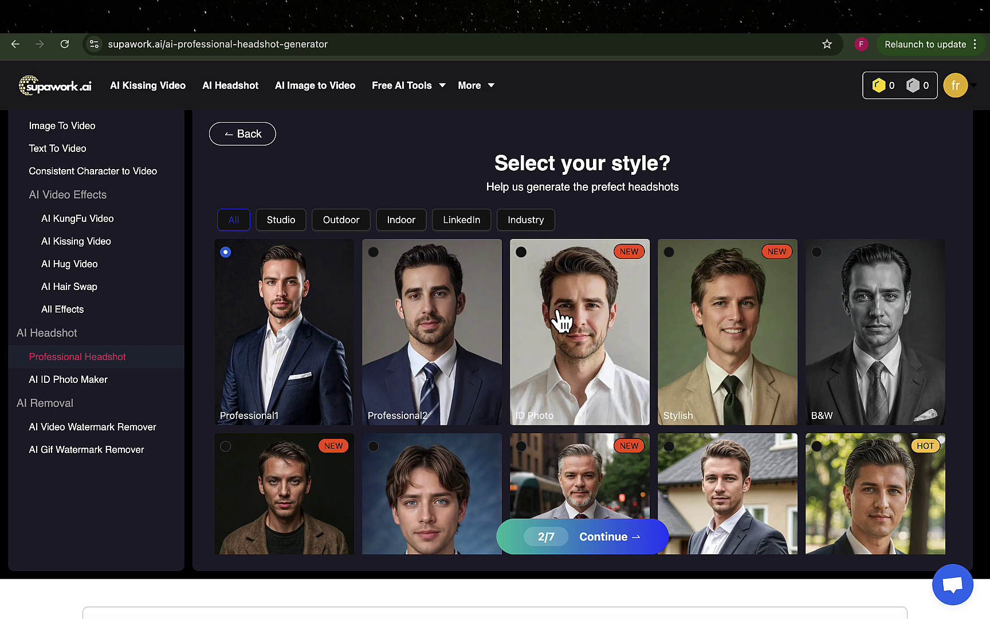
click(562, 321)
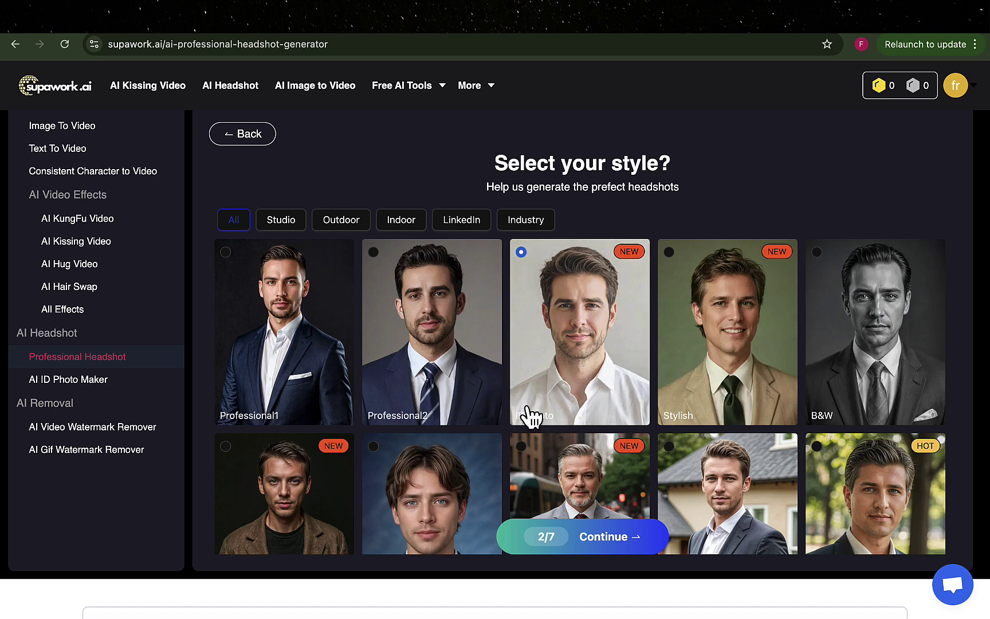
click(618, 543)
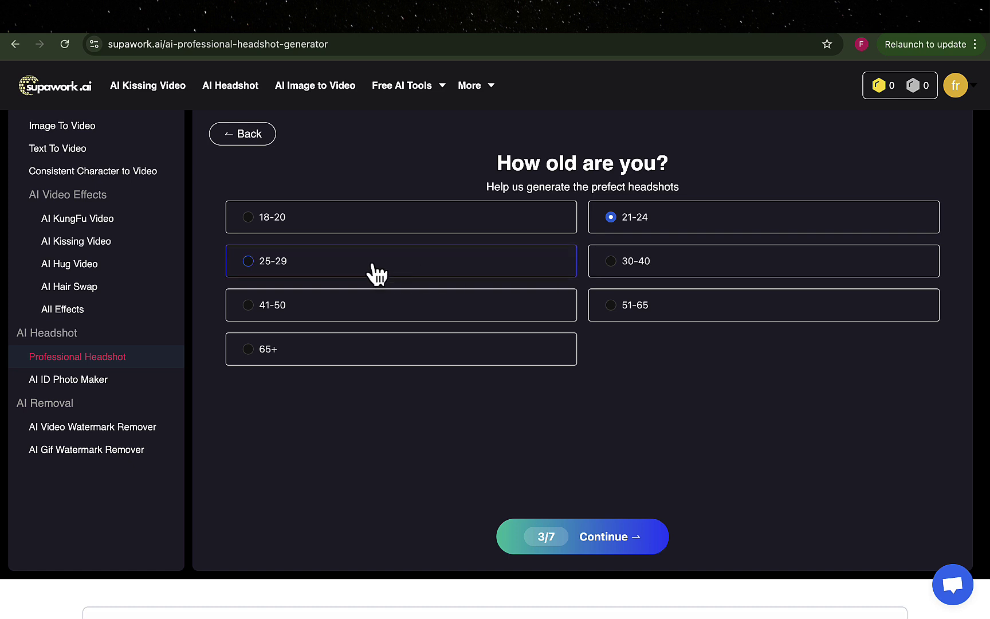
- Set the age range to 25-29 and the hair color to Black
click(305, 266)
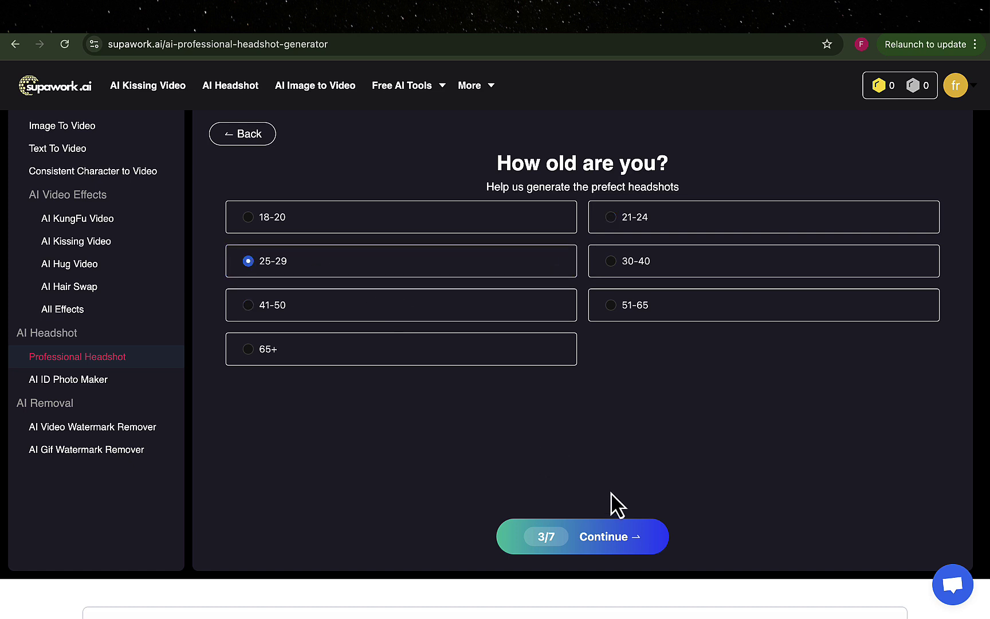
click(609, 539)
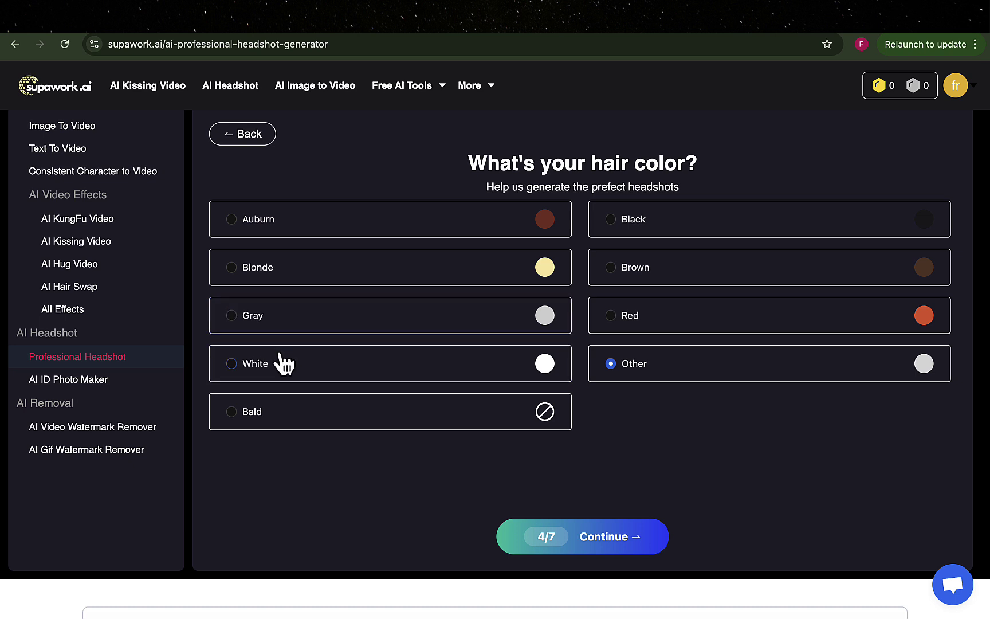
click(625, 227)
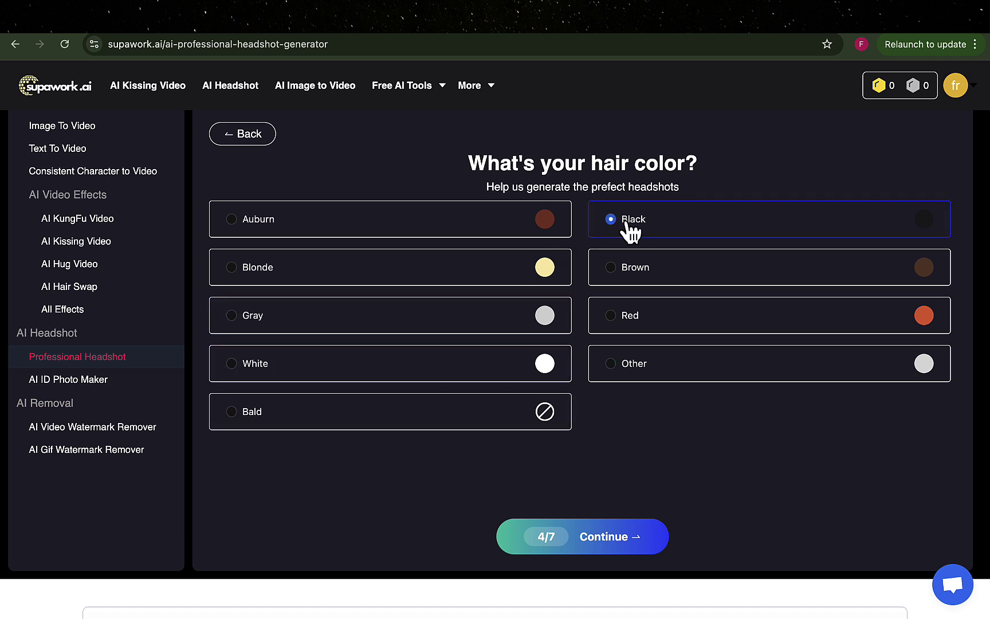
click(610, 542)
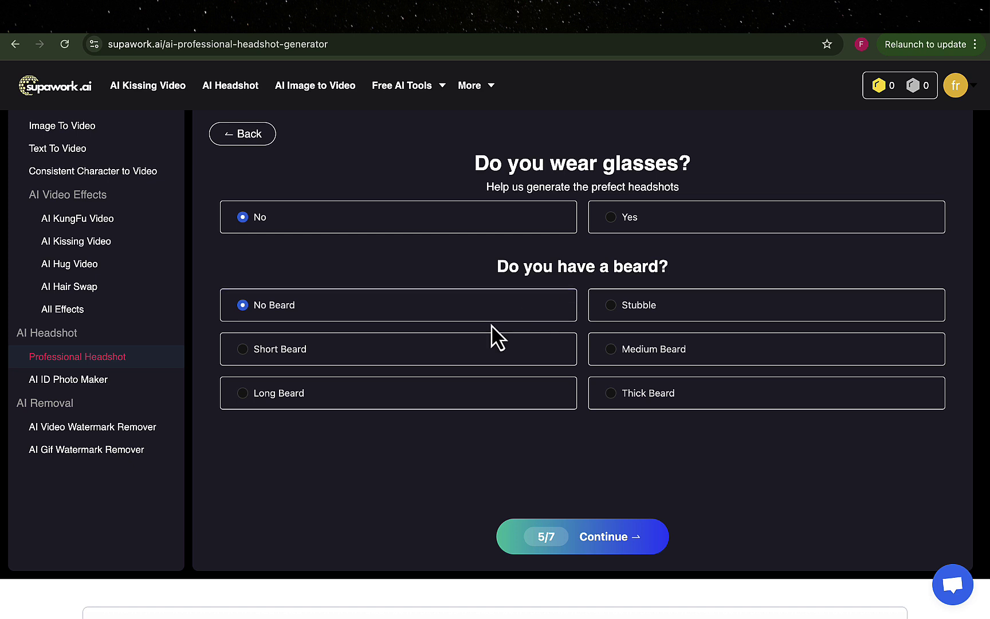
- Set the beard to Medium Beard with no glasses, and the ethnicity to Black/of African descent
click(612, 352)
click(622, 543)
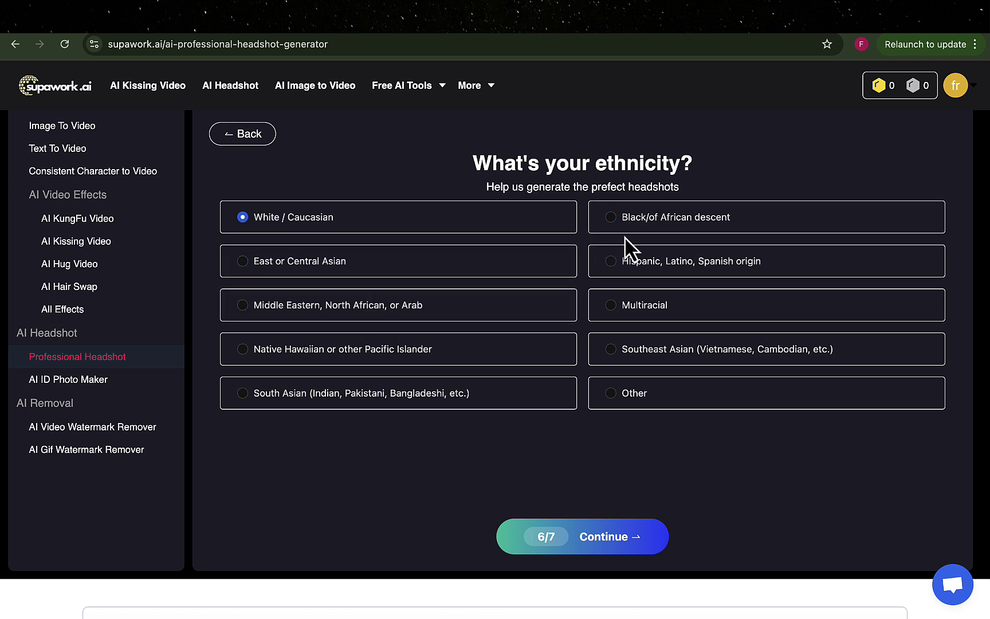
click(681, 233)
click(624, 545)
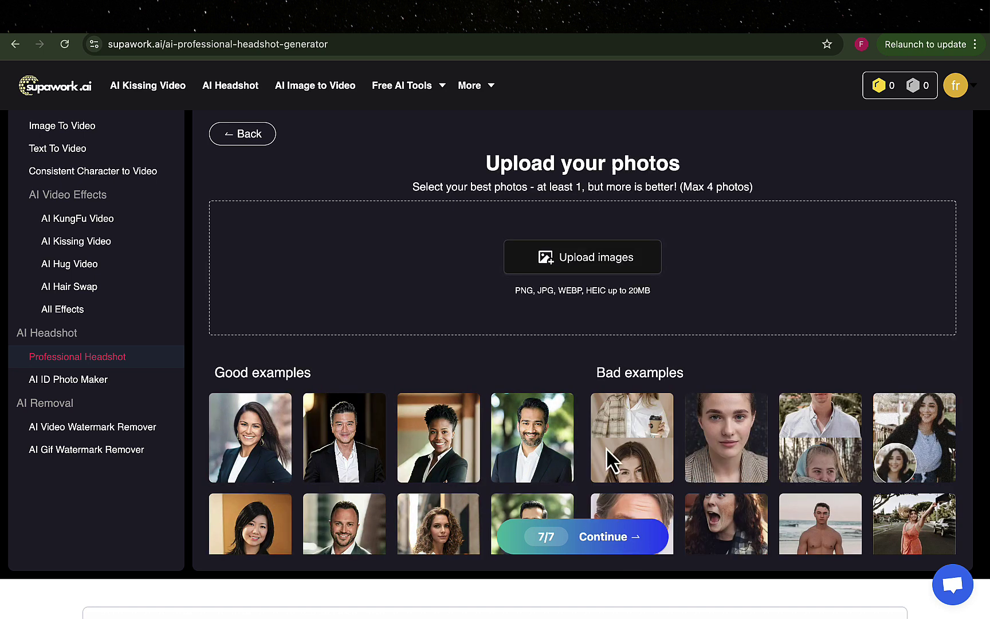
- Preview the portrait photos on the Desktop and upload IMG_1303.JPG as the first source photo
click(580, 265)
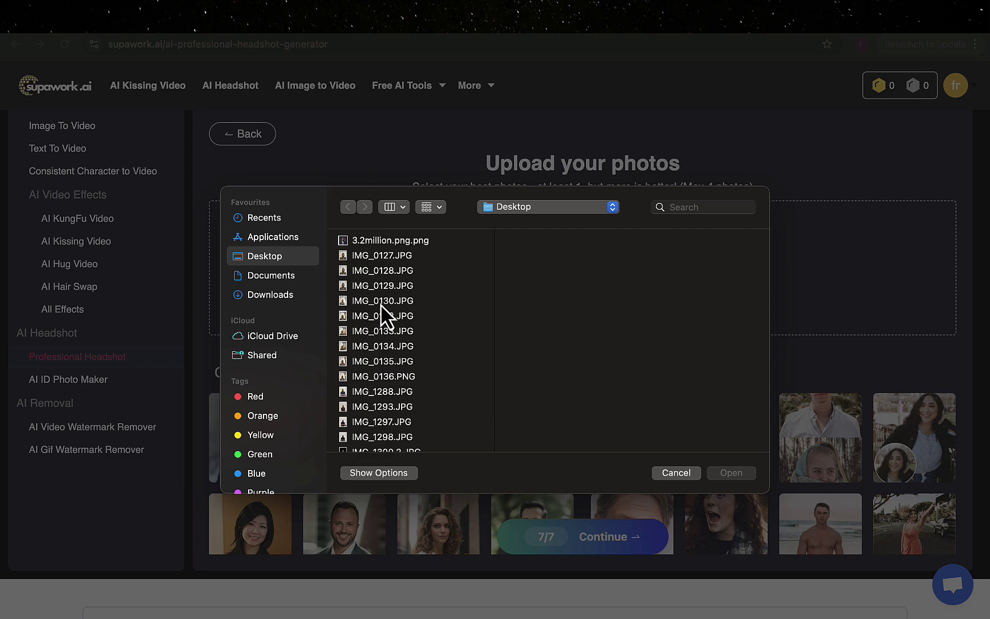
scroll(379, 303, down, 5)
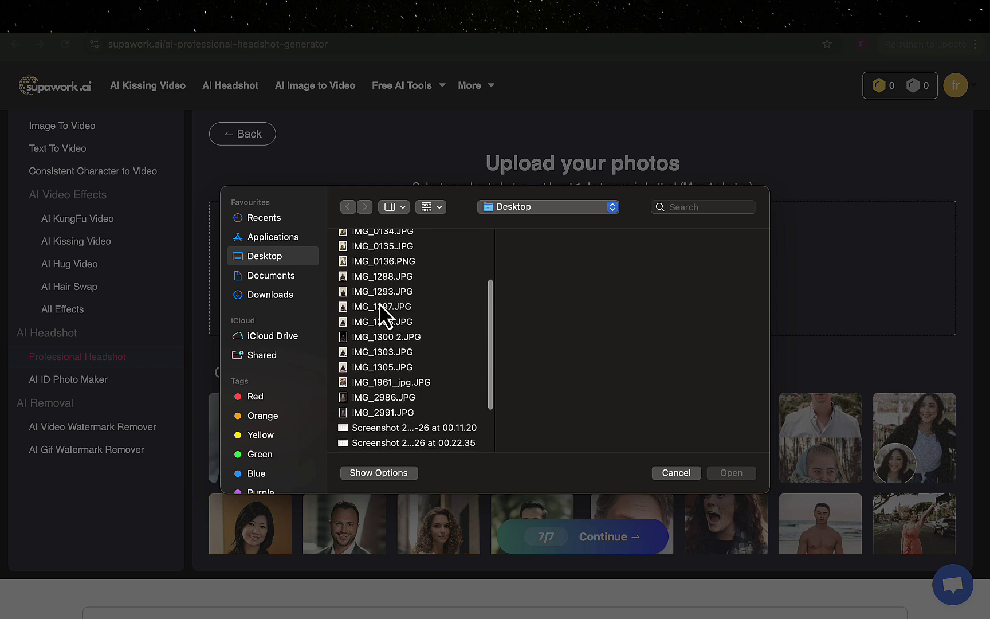
click(380, 321)
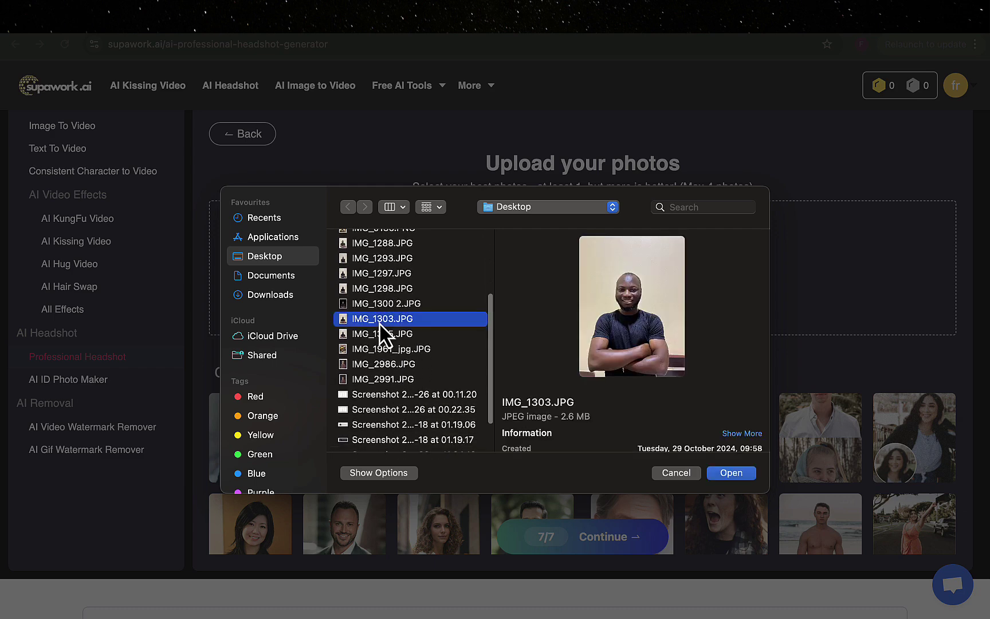
click(379, 335)
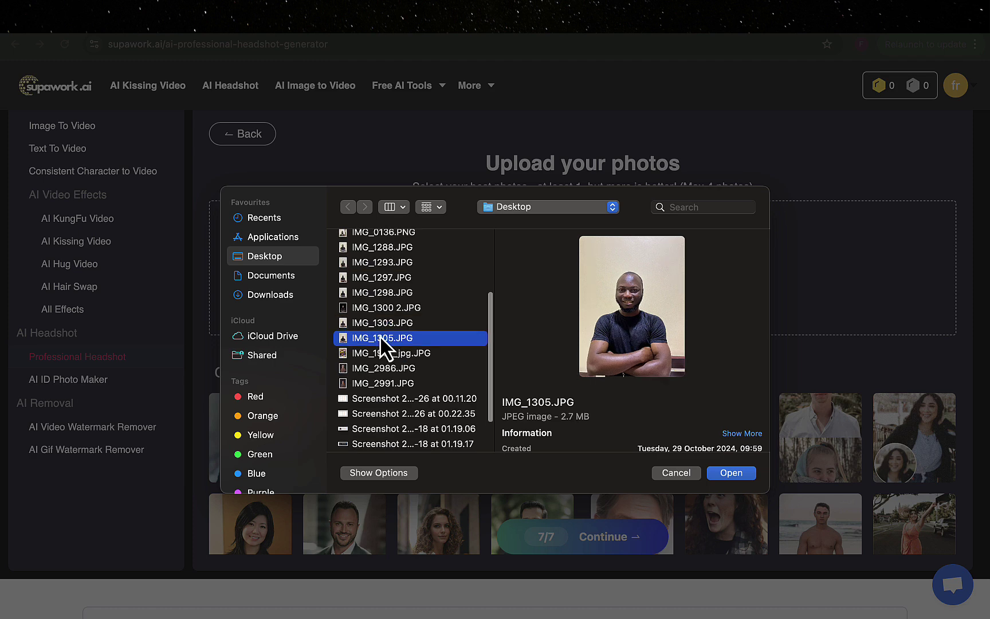
scroll(380, 335, up, 2)
click(380, 268)
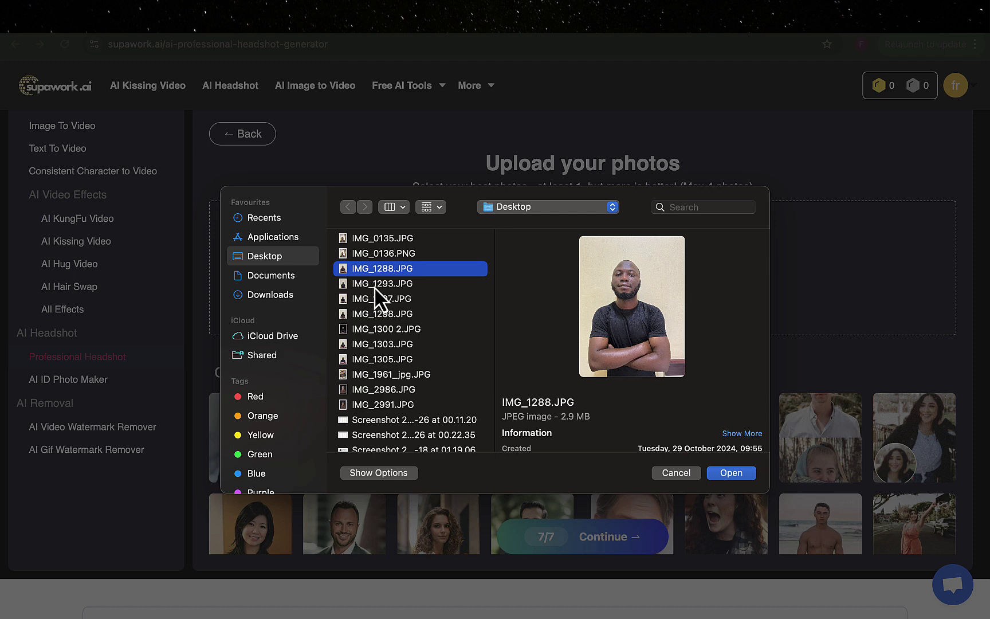
click(375, 286)
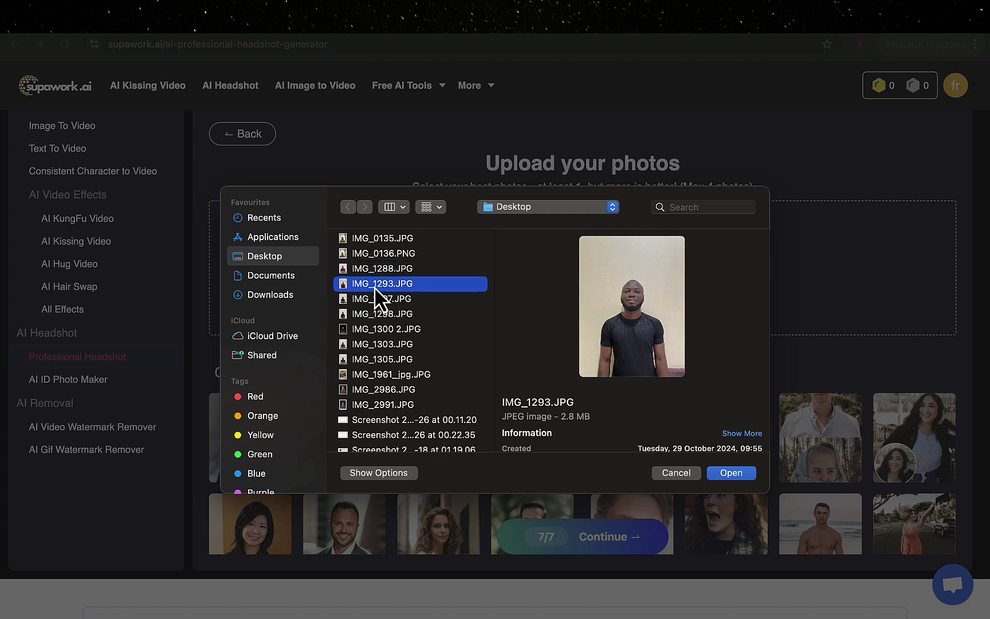
click(377, 299)
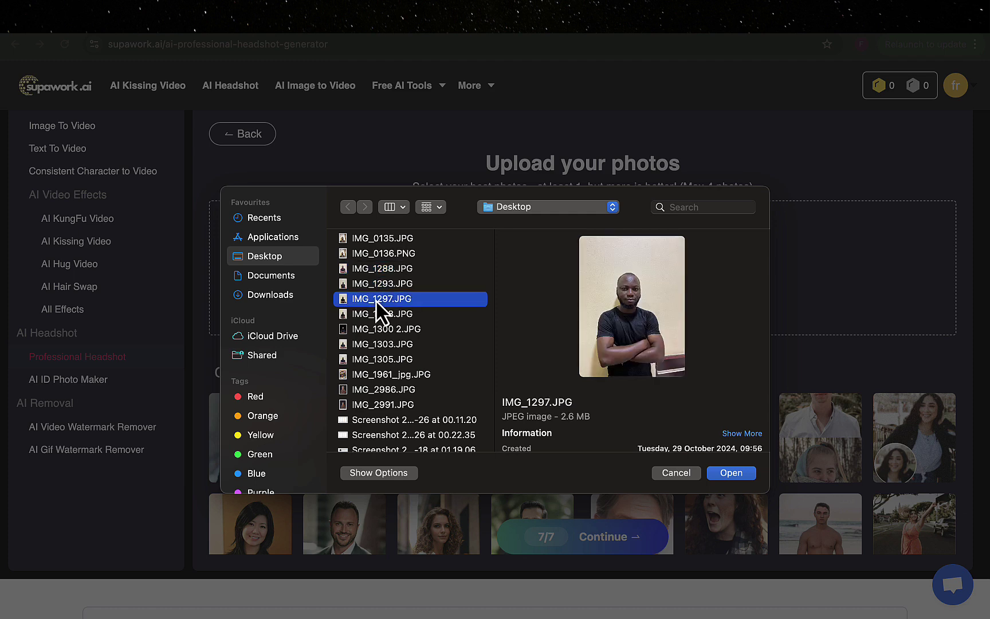
click(377, 344)
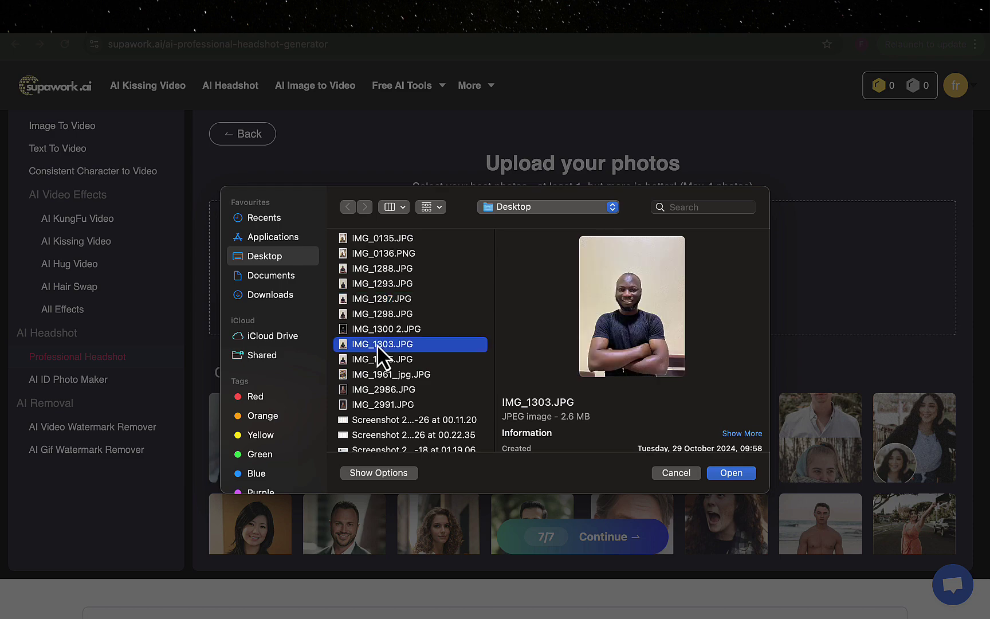
click(731, 474)
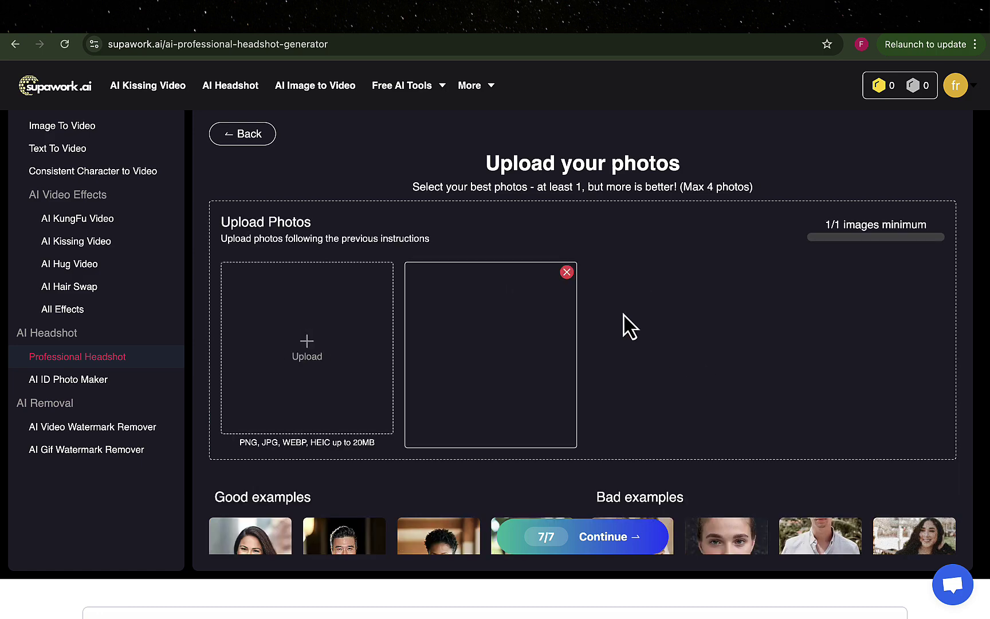
- Browse the Desktop for a second photo, previewing 3.2million.png.png and the three supawork-image PNG files
click(309, 359)
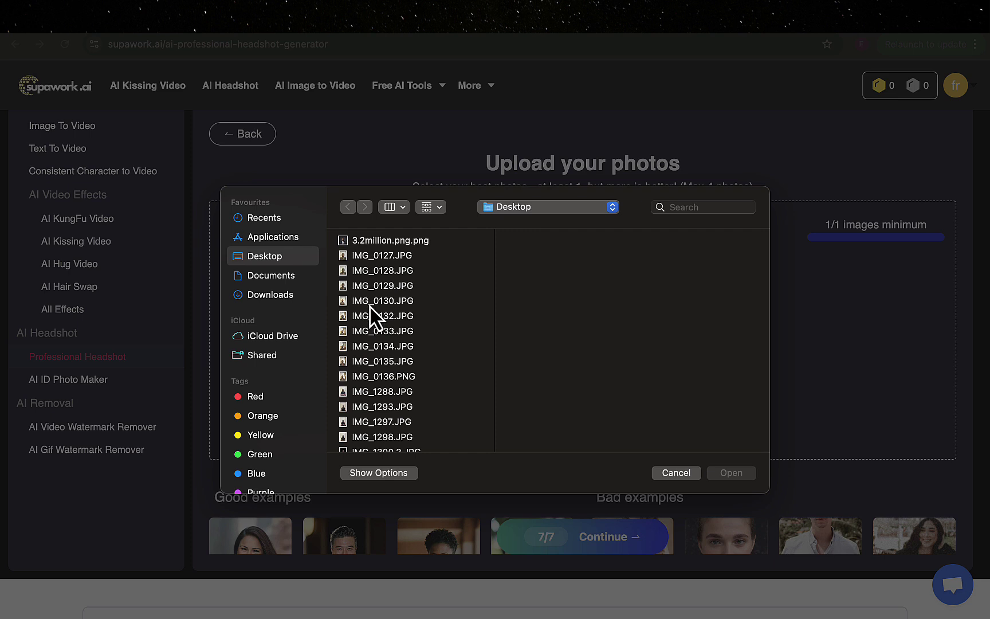
scroll(372, 314, down, 3)
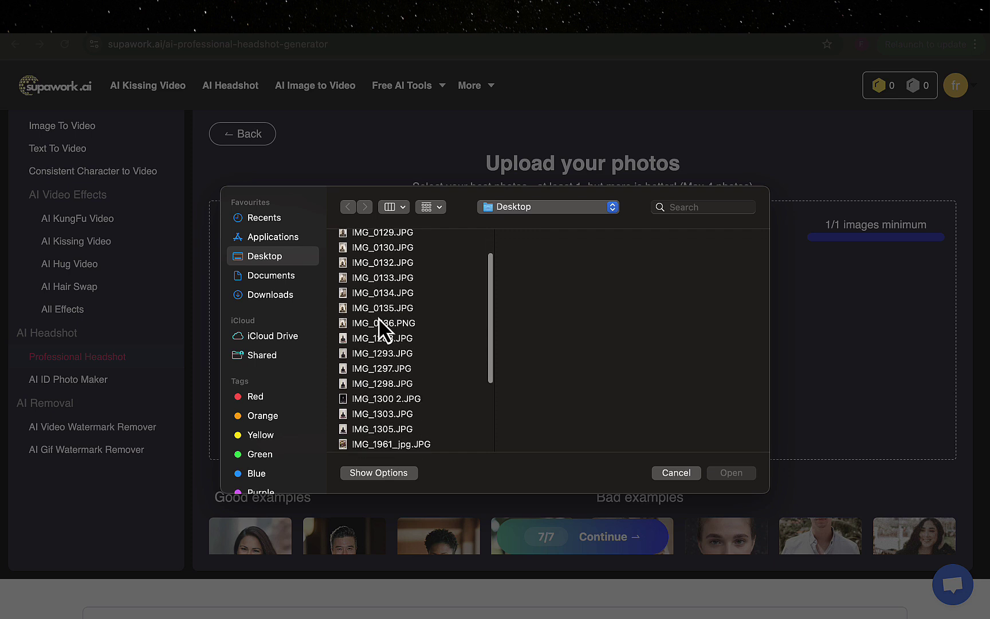
scroll(378, 319, up, 3)
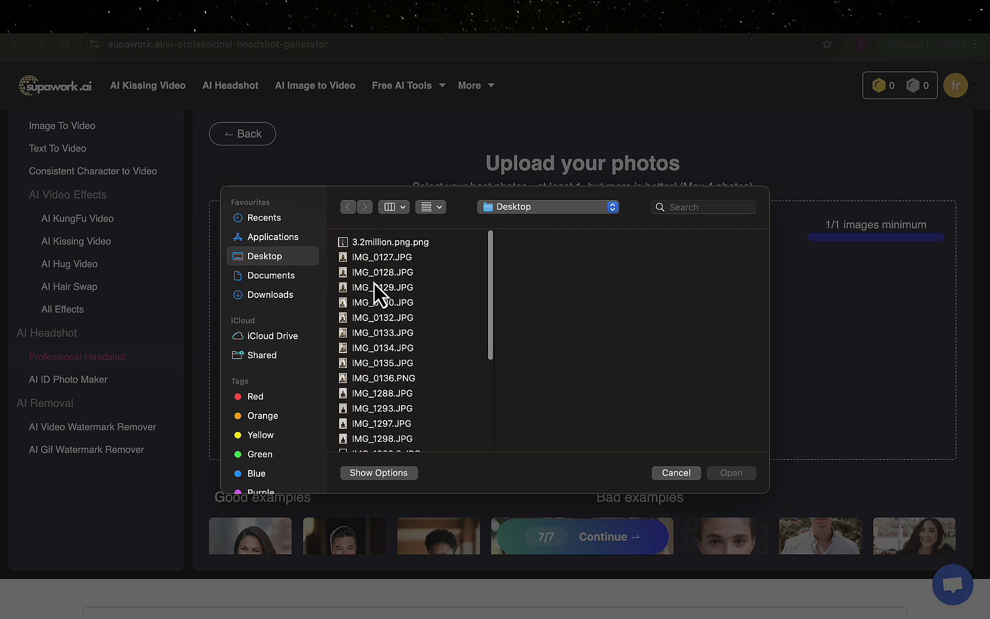
click(376, 242)
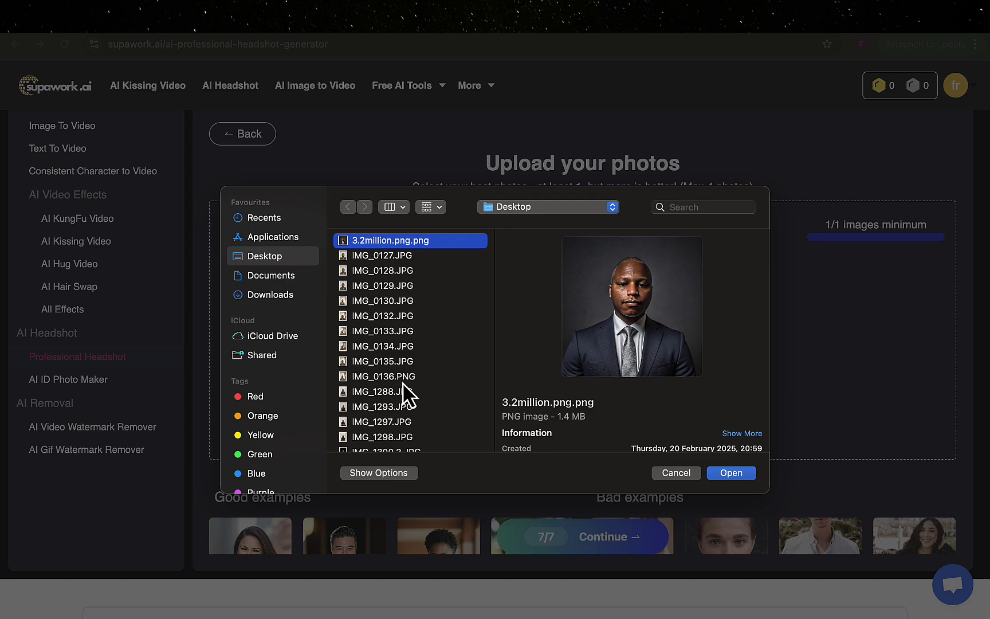
scroll(402, 383, down, 5)
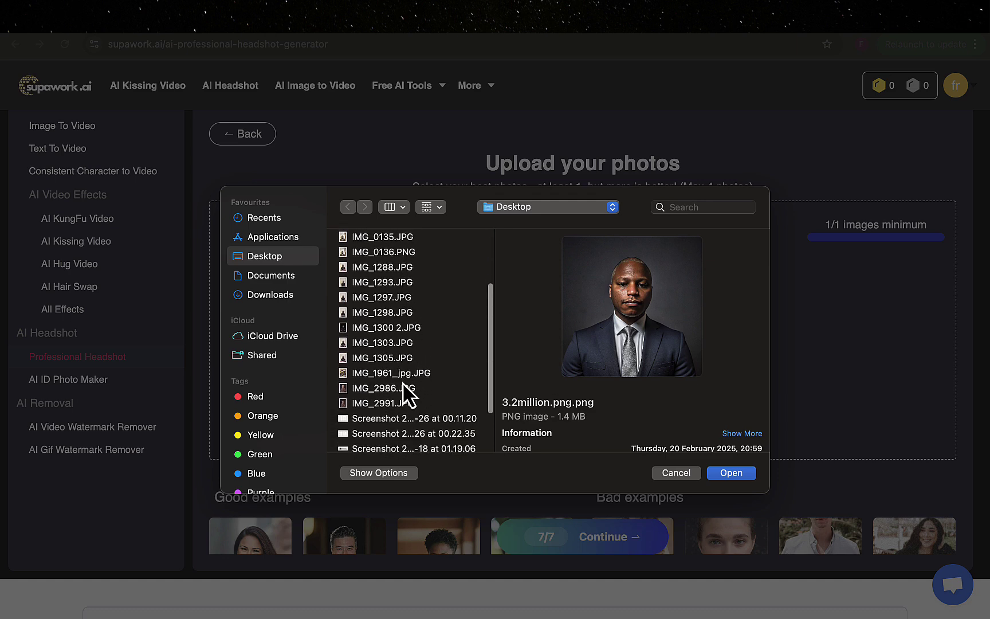
scroll(404, 387, down, 2)
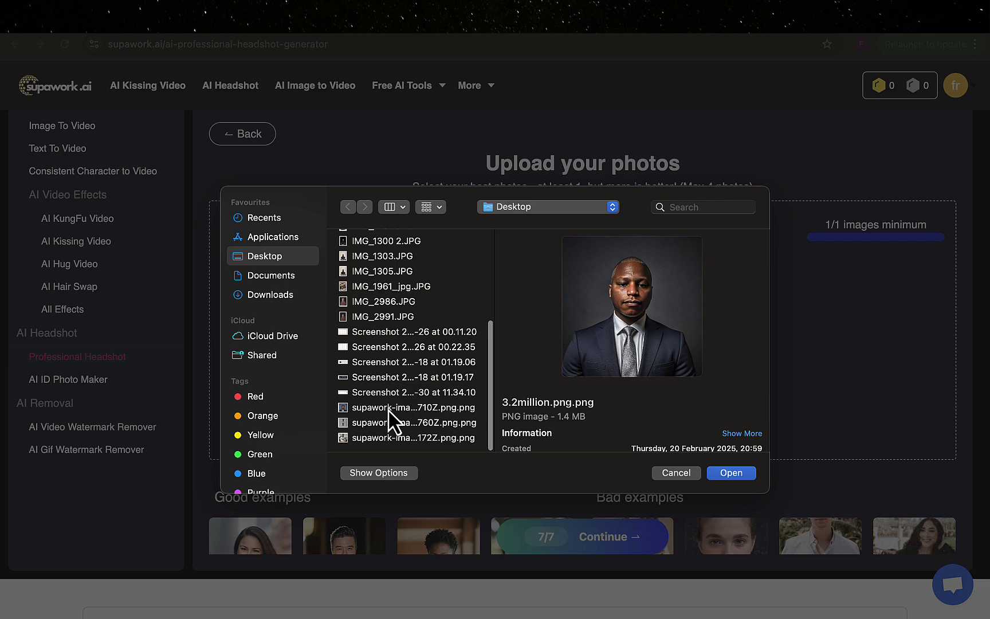
click(389, 408)
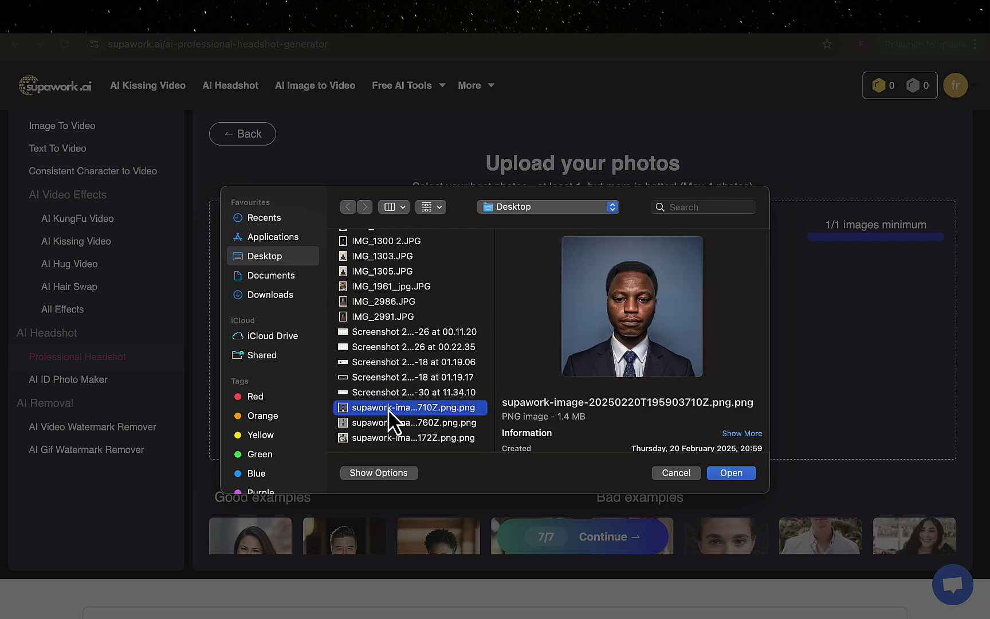
click(388, 425)
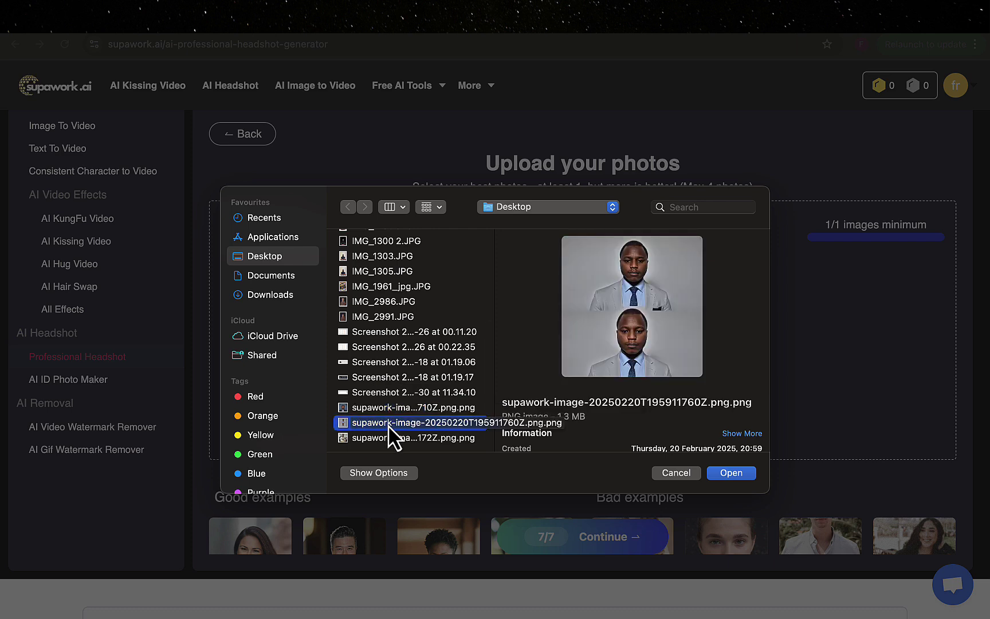
click(387, 439)
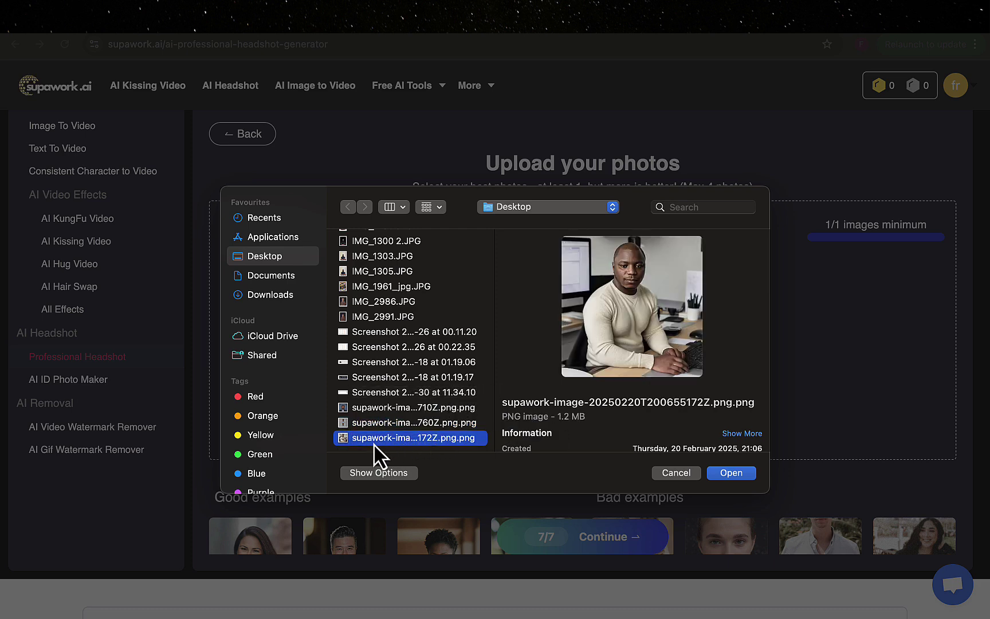
- Choose IMG_1297.JPG from the Desktop and upload it as the second source photo
scroll(431, 404, up, 3)
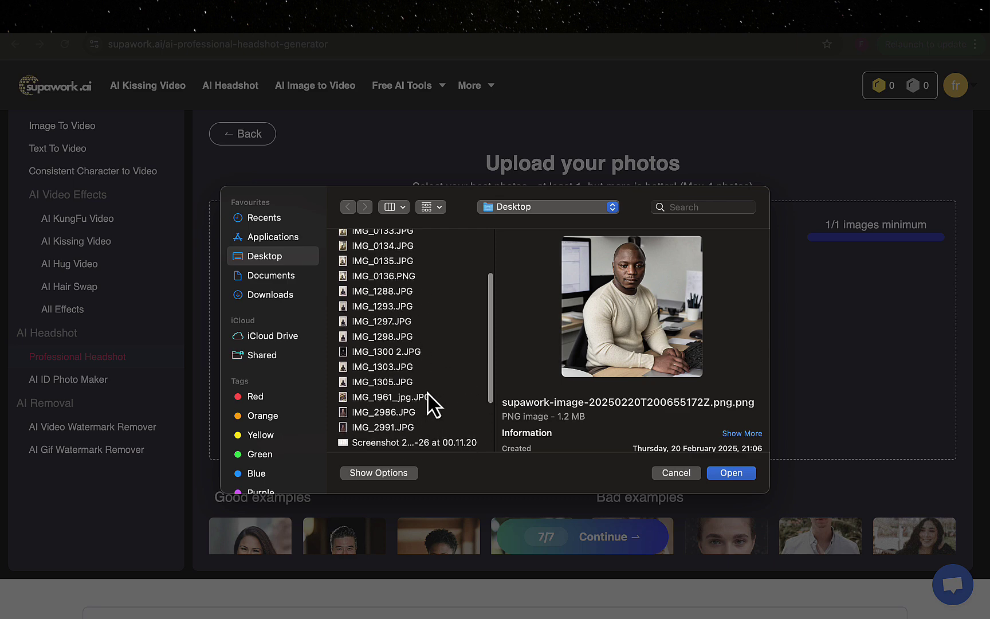
scroll(431, 404, up, 3)
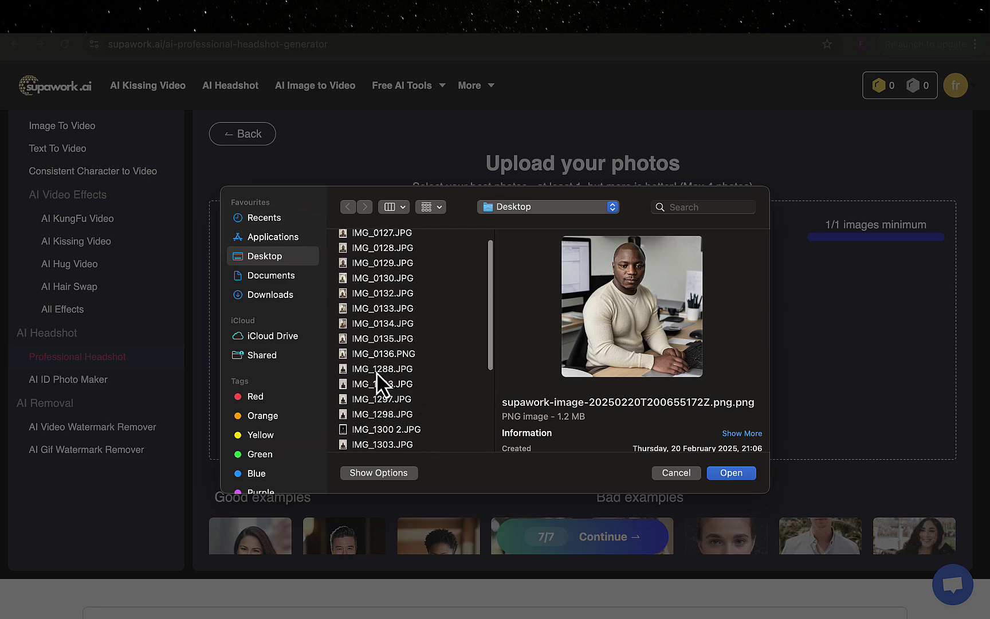
click(376, 371)
click(376, 384)
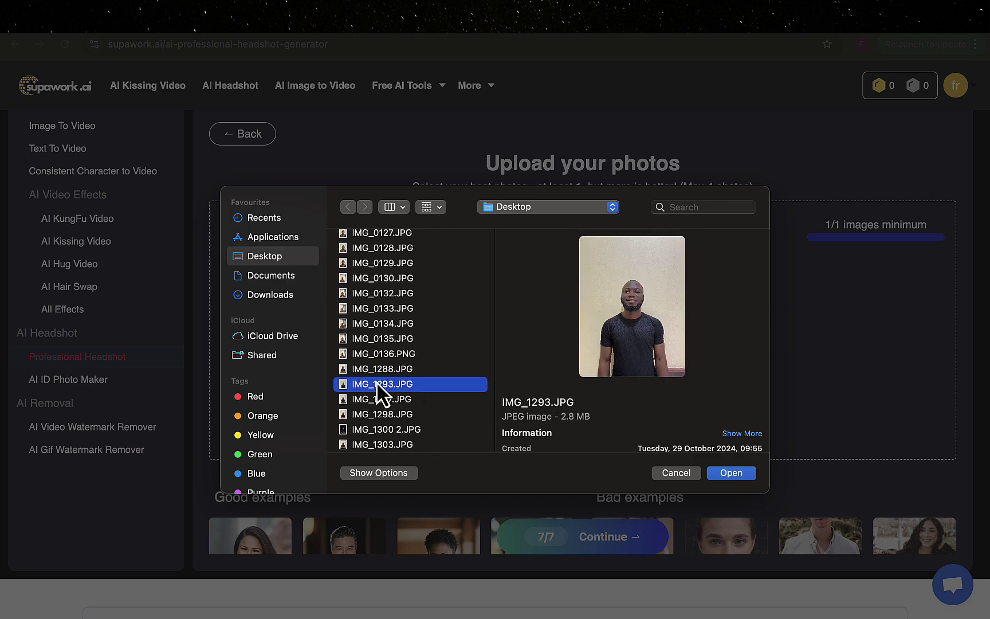
click(373, 400)
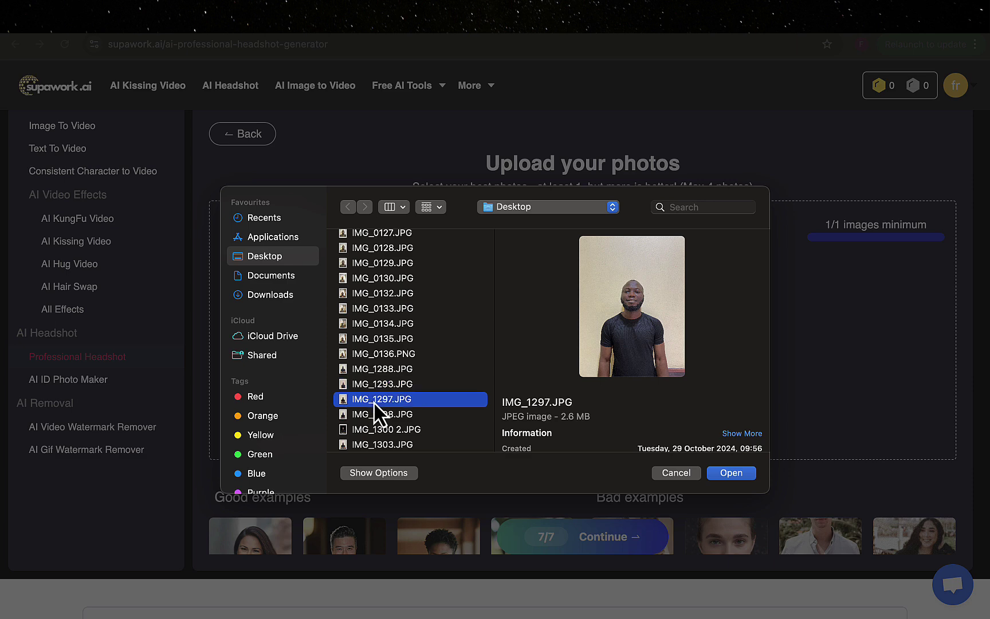
click(732, 474)
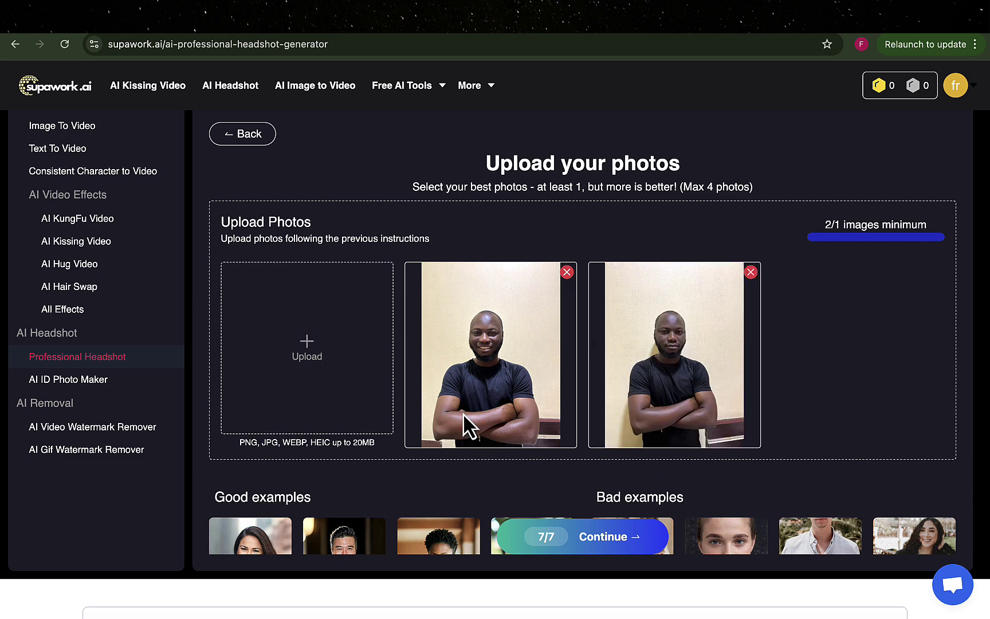
- Compare the remaining Desktop portraits and upload IMG_1305.JPG as the third source photo
click(307, 352)
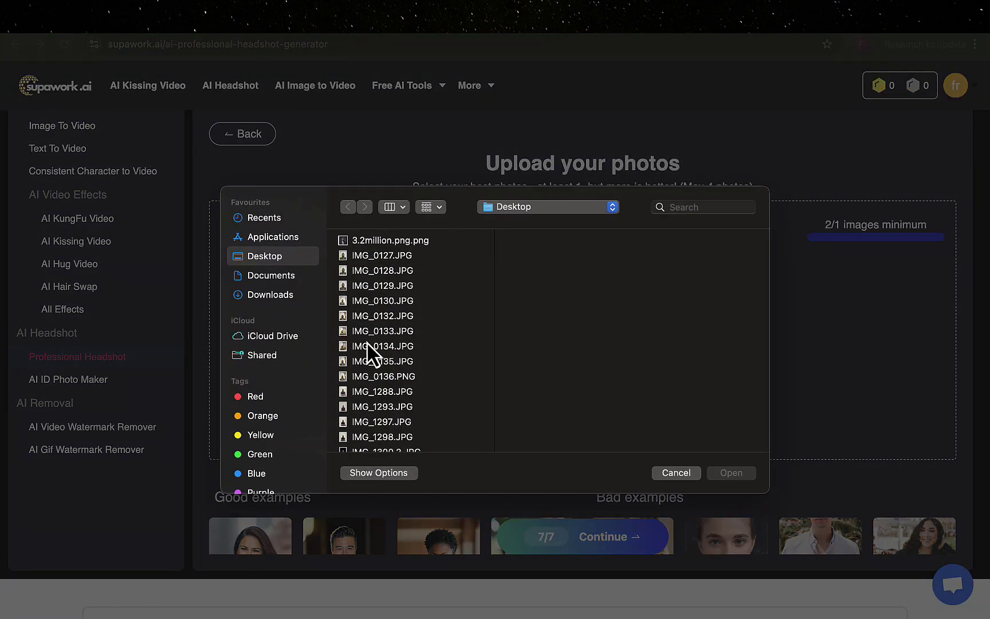
scroll(362, 318, down, 5)
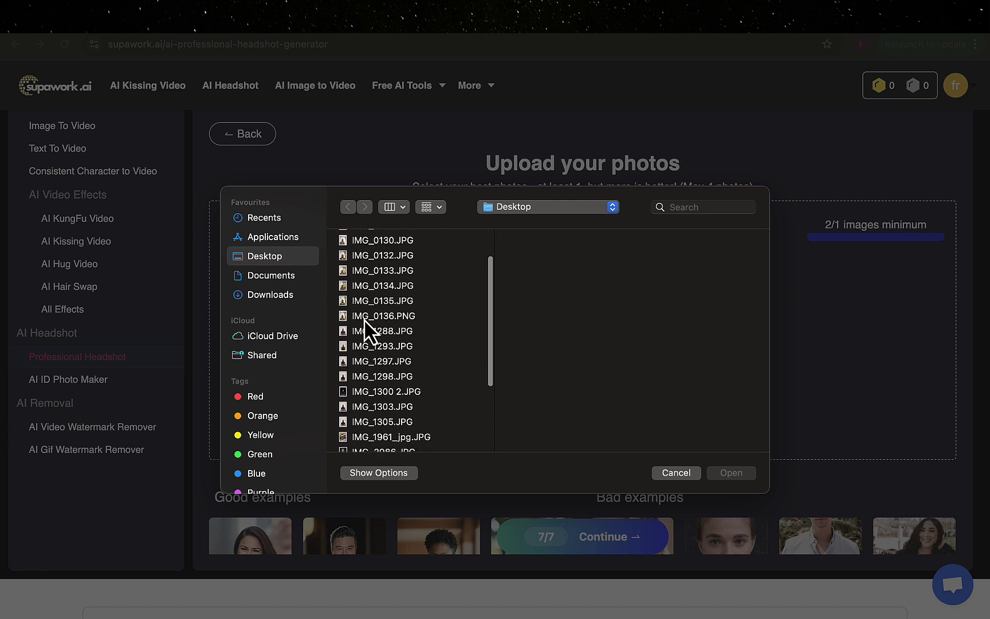
click(363, 306)
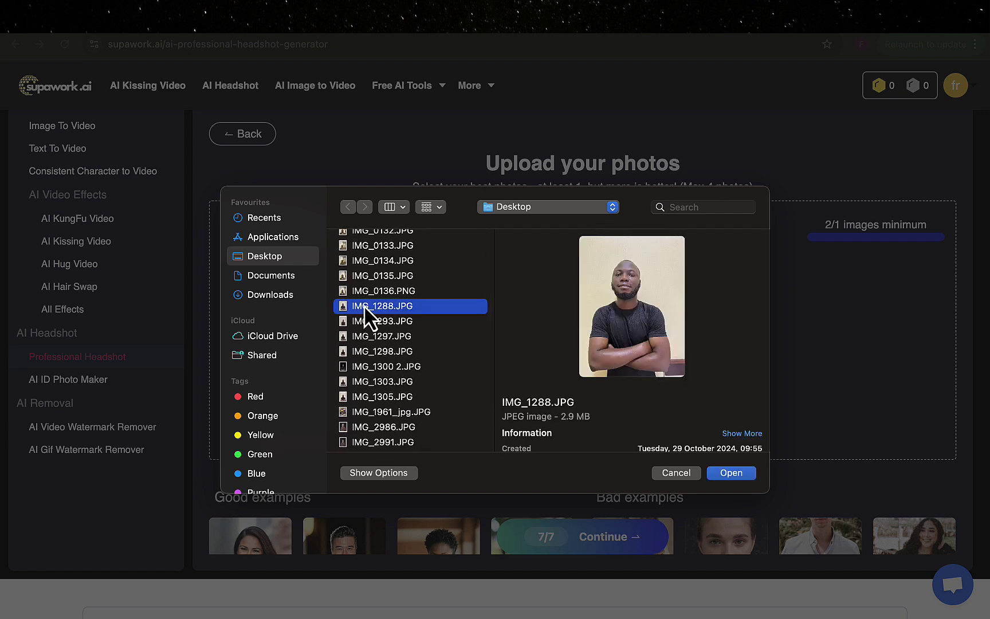
click(363, 290)
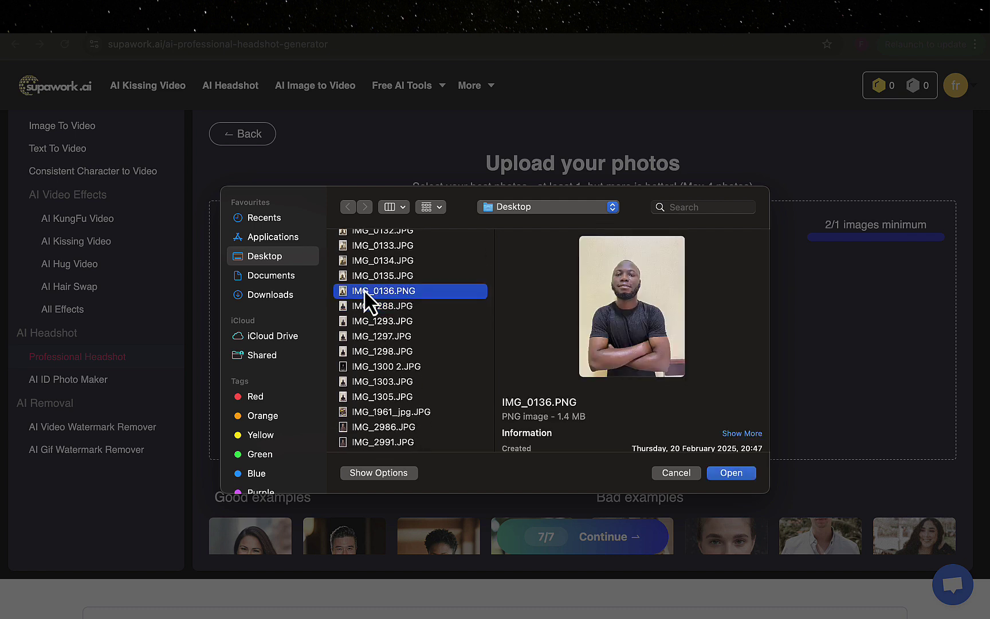
click(370, 324)
click(373, 337)
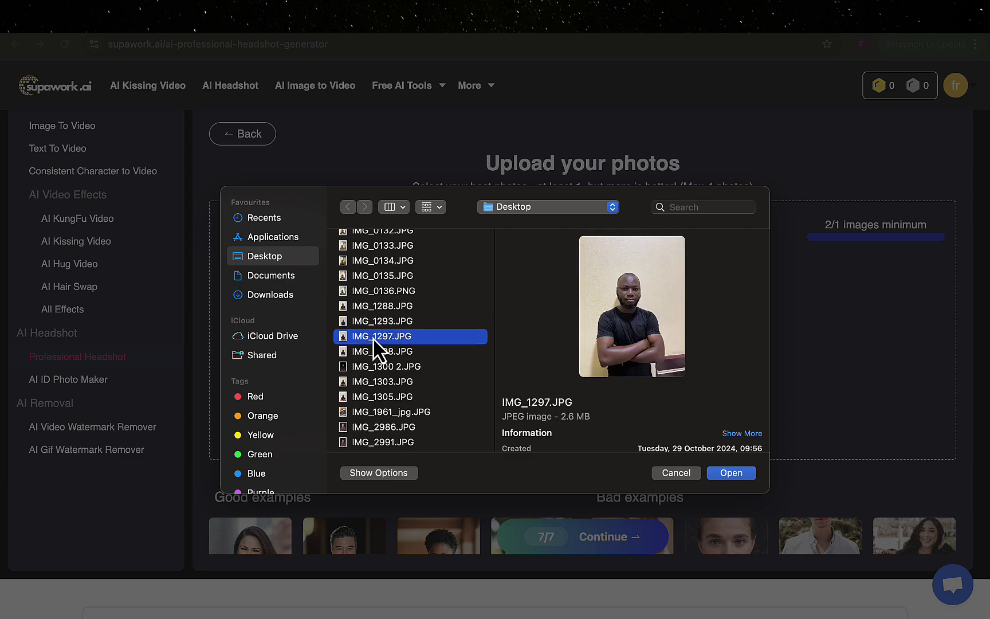
click(377, 352)
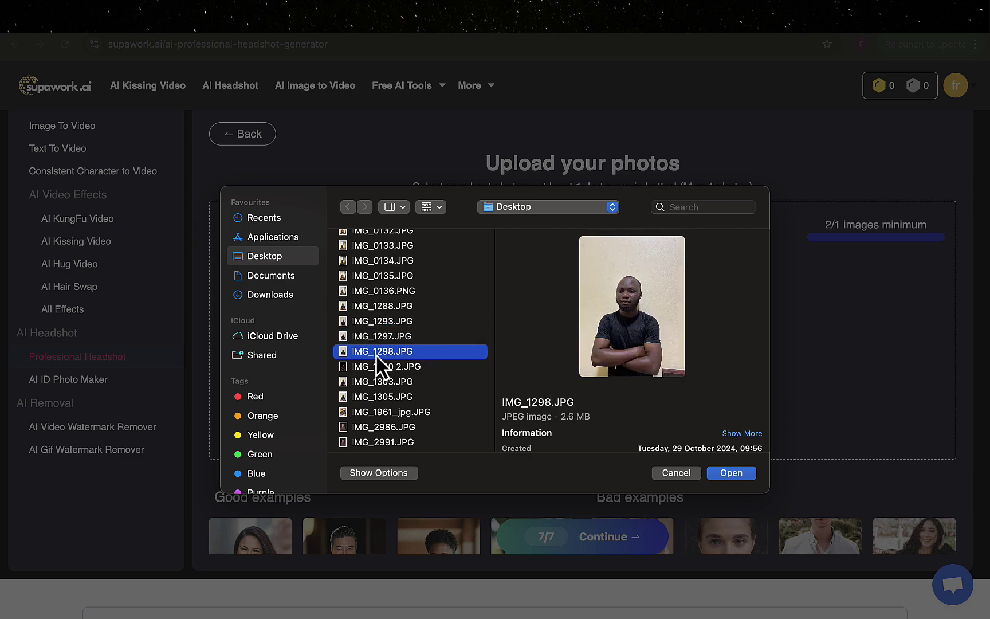
scroll(376, 355, down, 2)
click(379, 362)
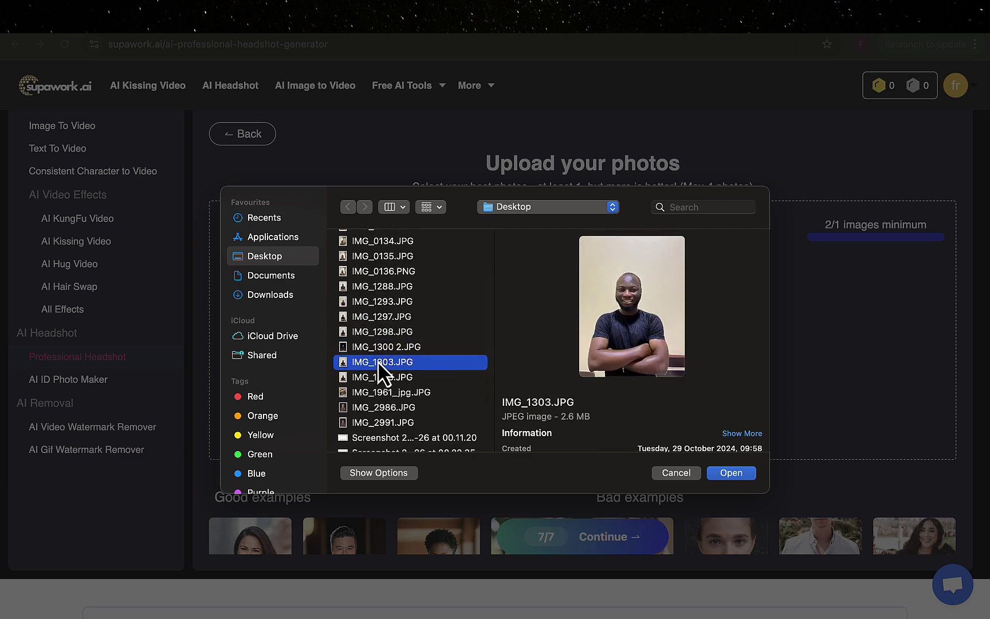
click(380, 379)
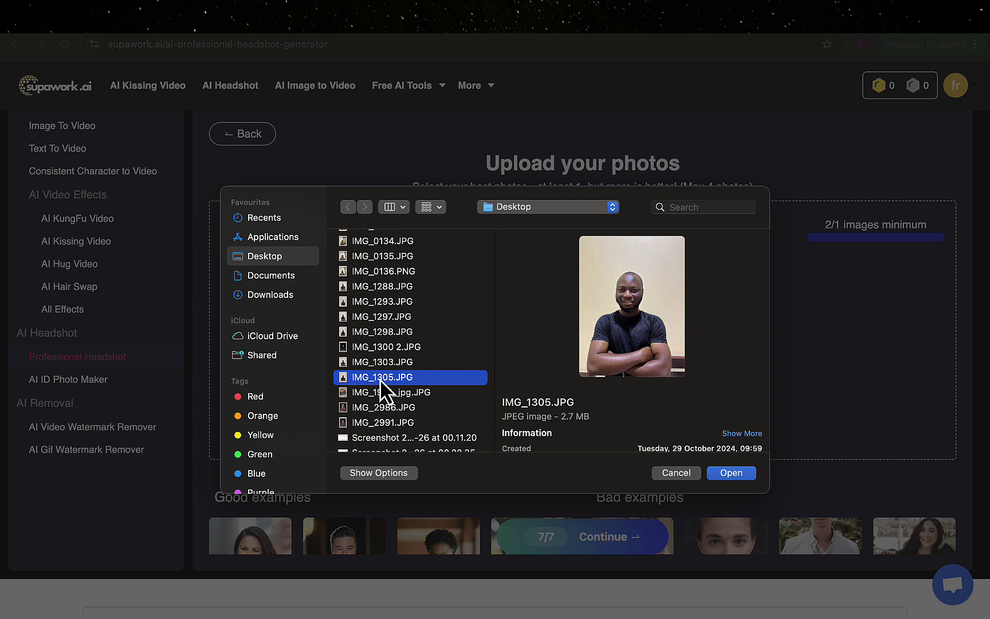
click(732, 474)
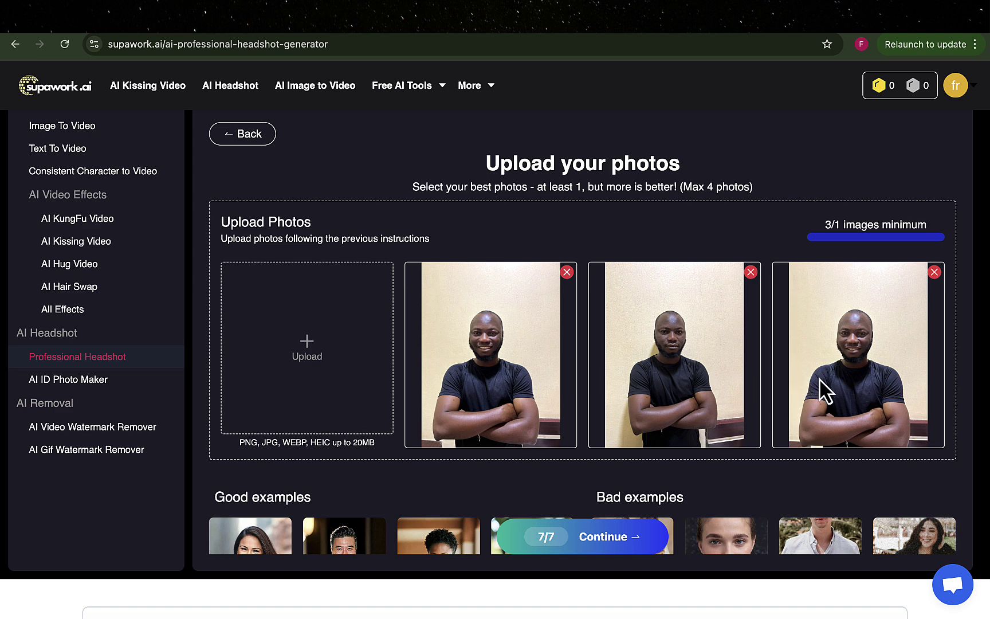
- Generate the headshot from the three uploaded photos, then view the result enlarged and close the enlarged view
click(628, 537)
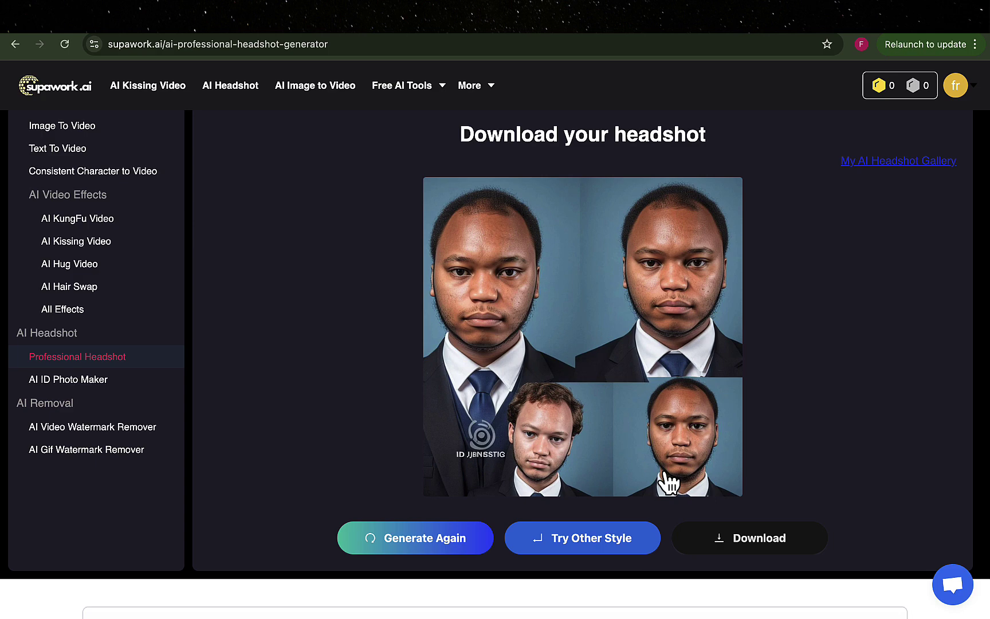
click(563, 461)
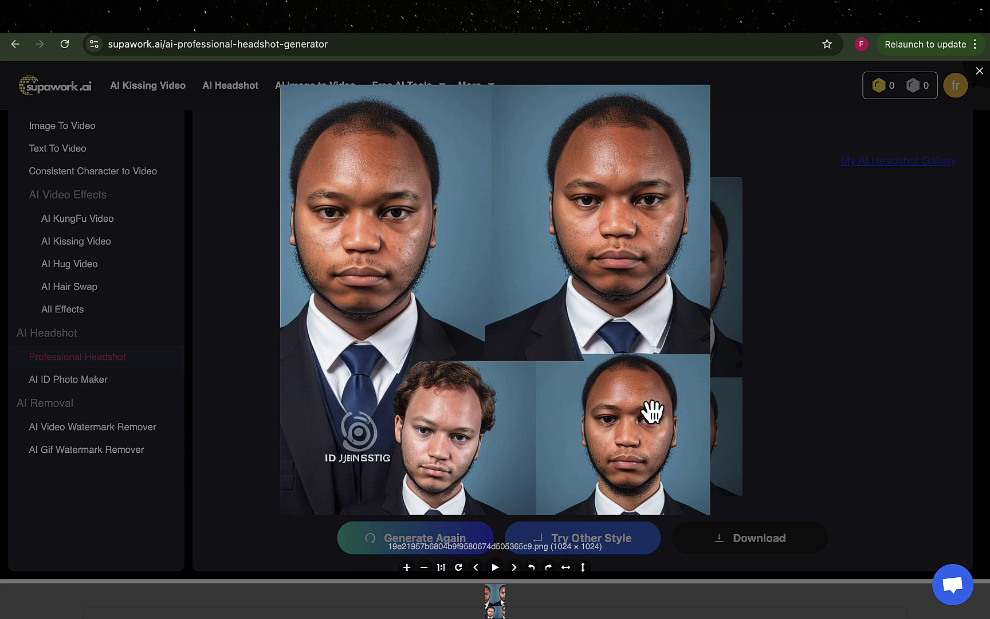
click(728, 403)
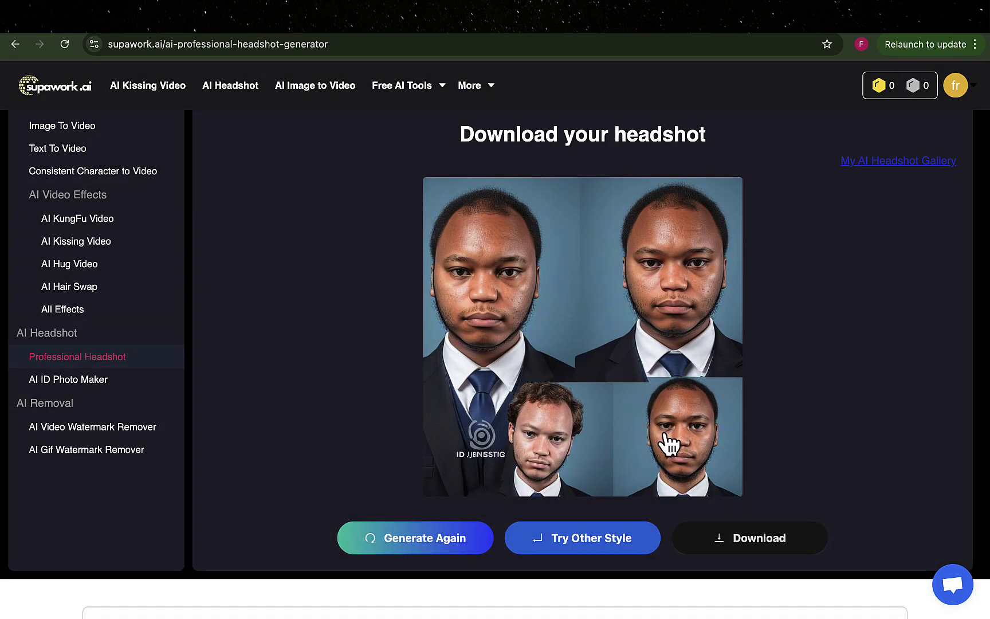
- Inspect the generated ID-photo headshot in the enlarged view, close it, and generate the headshot again with the same photos
click(576, 451)
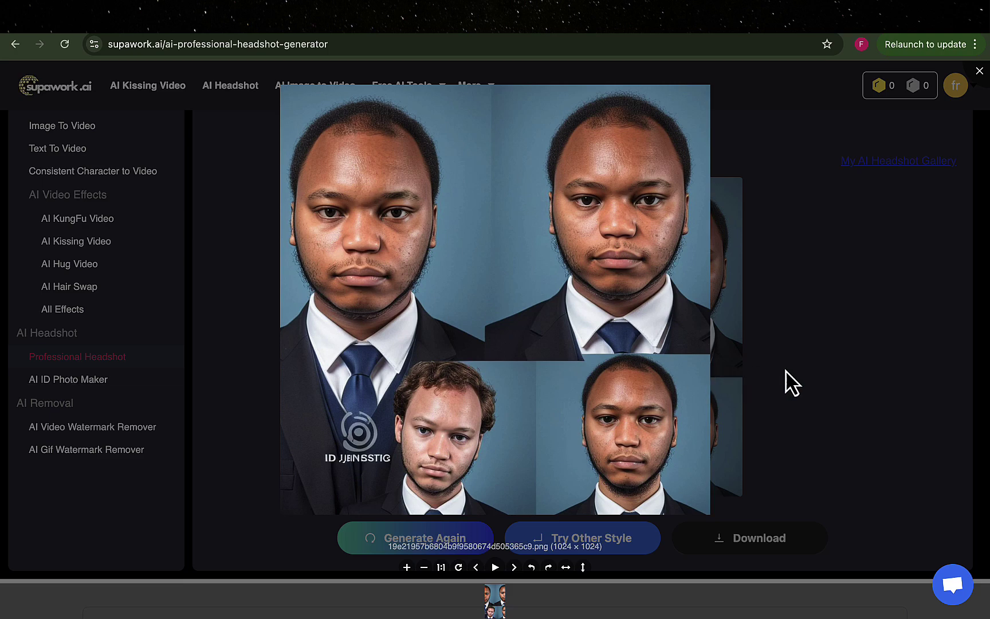
click(787, 372)
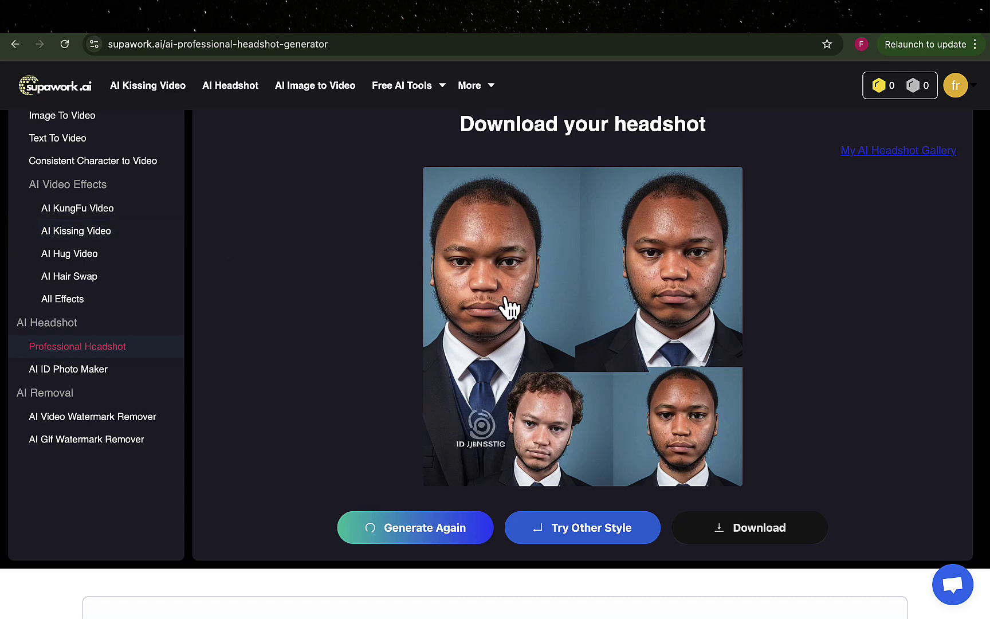
scroll(508, 306, down, 2)
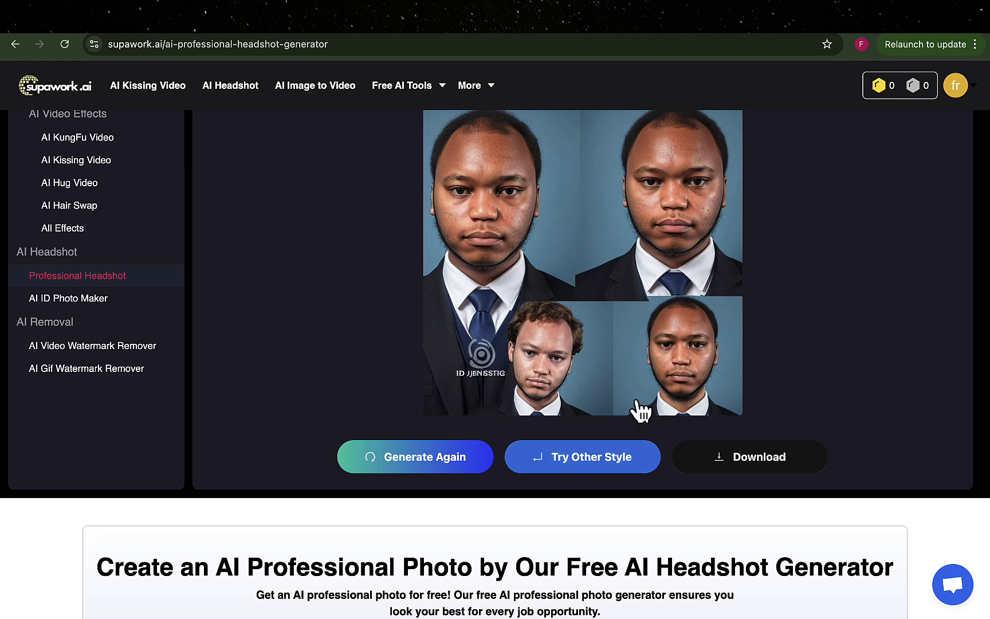
click(679, 343)
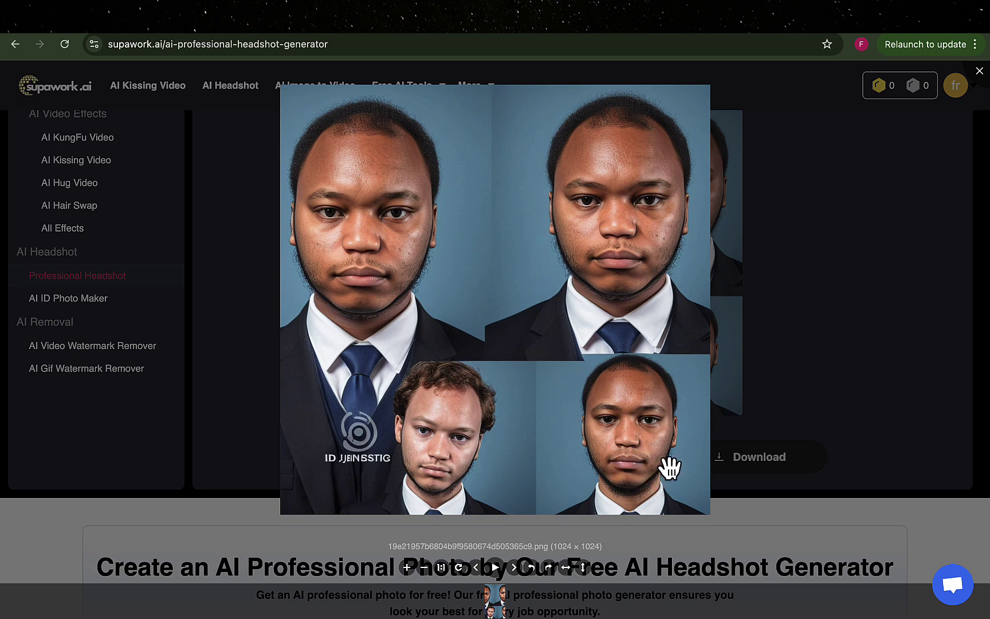
click(777, 375)
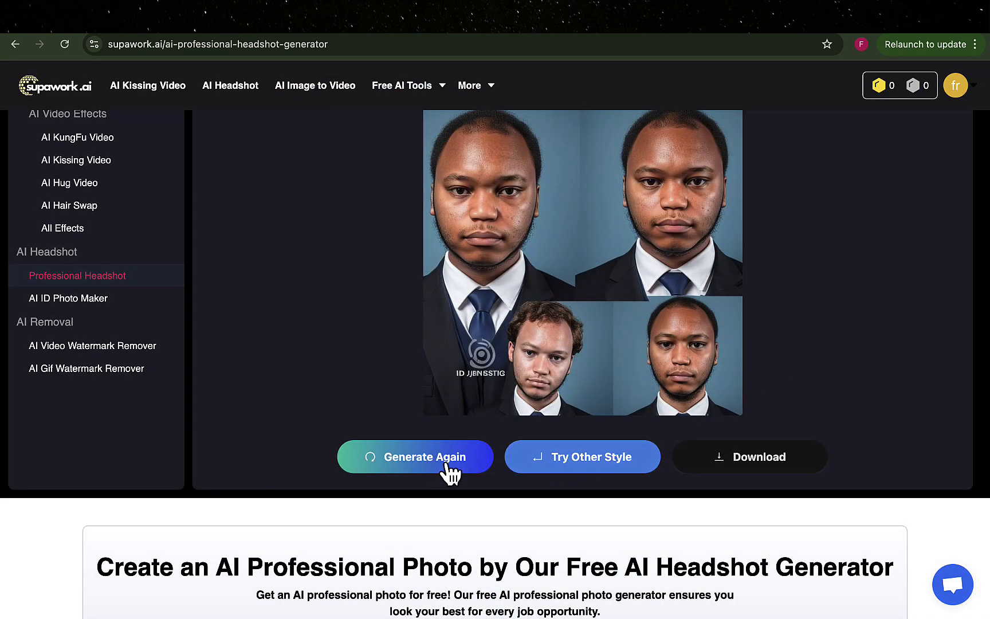
click(420, 463)
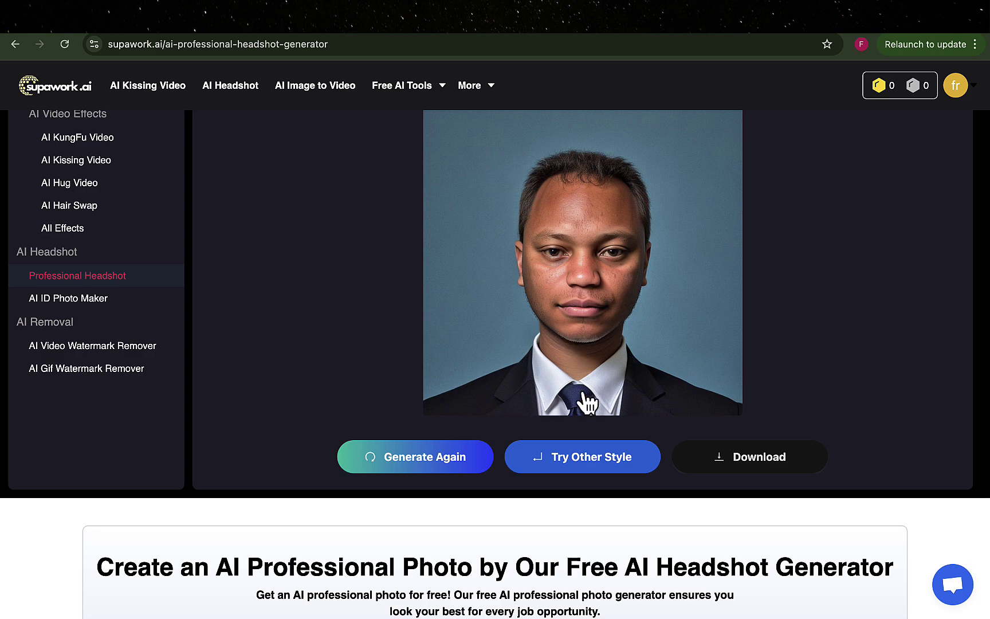
- Start a headshot in another style, with Male as the gender and Yearbook as the style
click(573, 458)
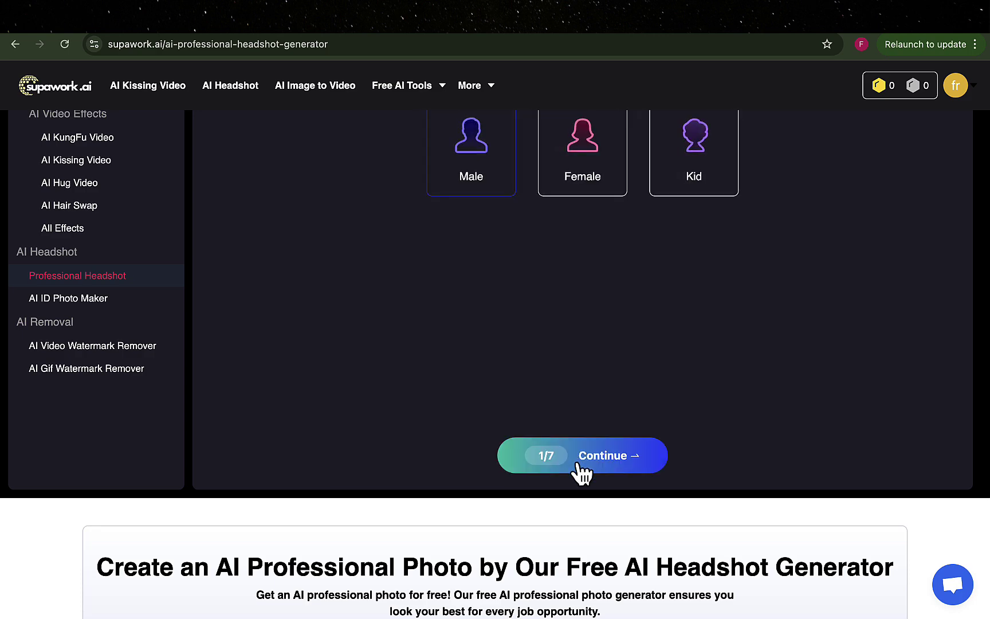
click(460, 188)
scroll(464, 189, up, 1)
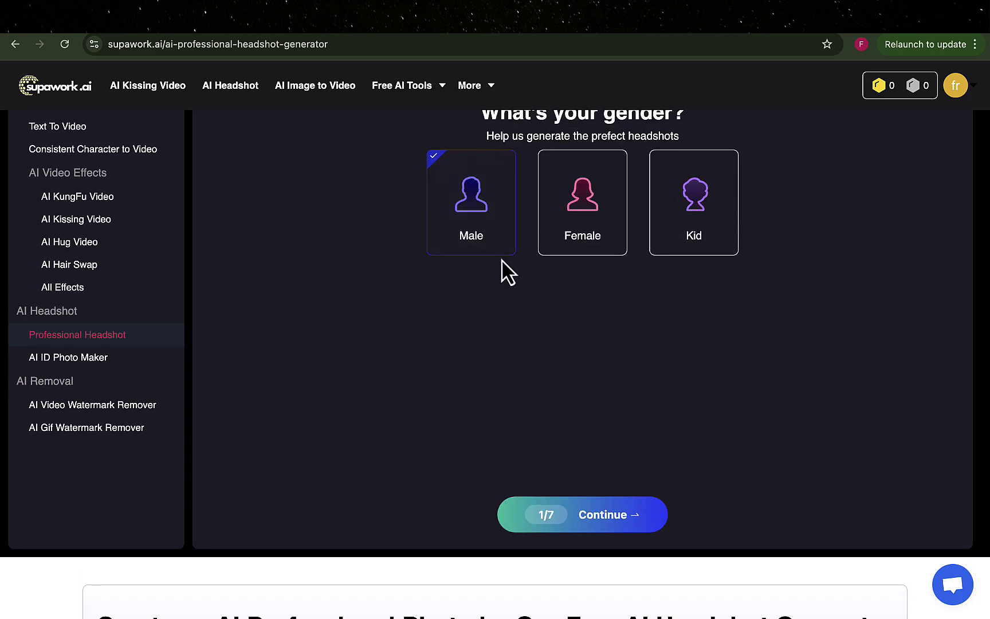
click(606, 517)
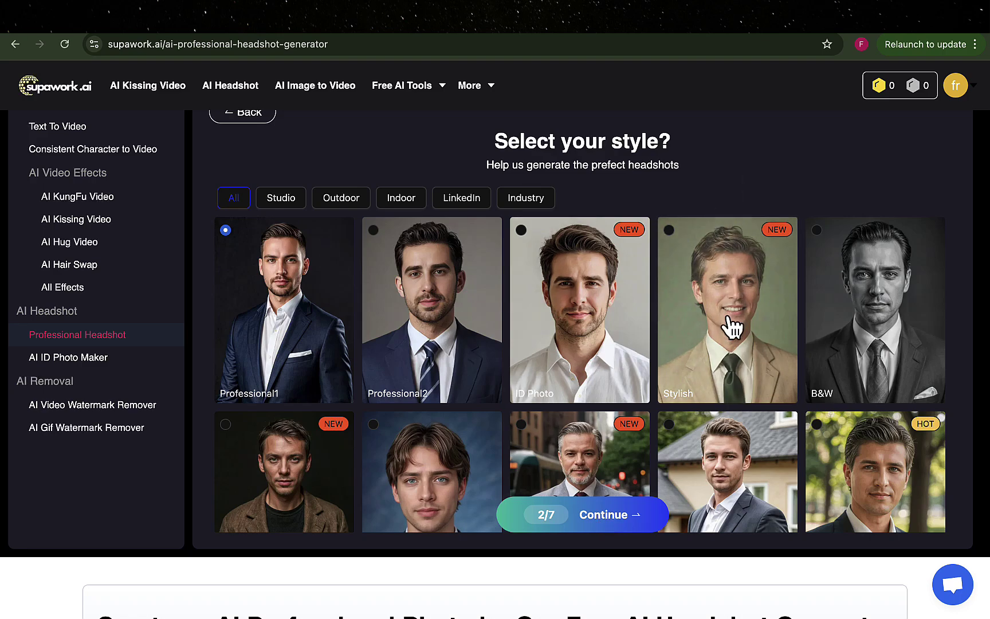
scroll(729, 325, down, 3)
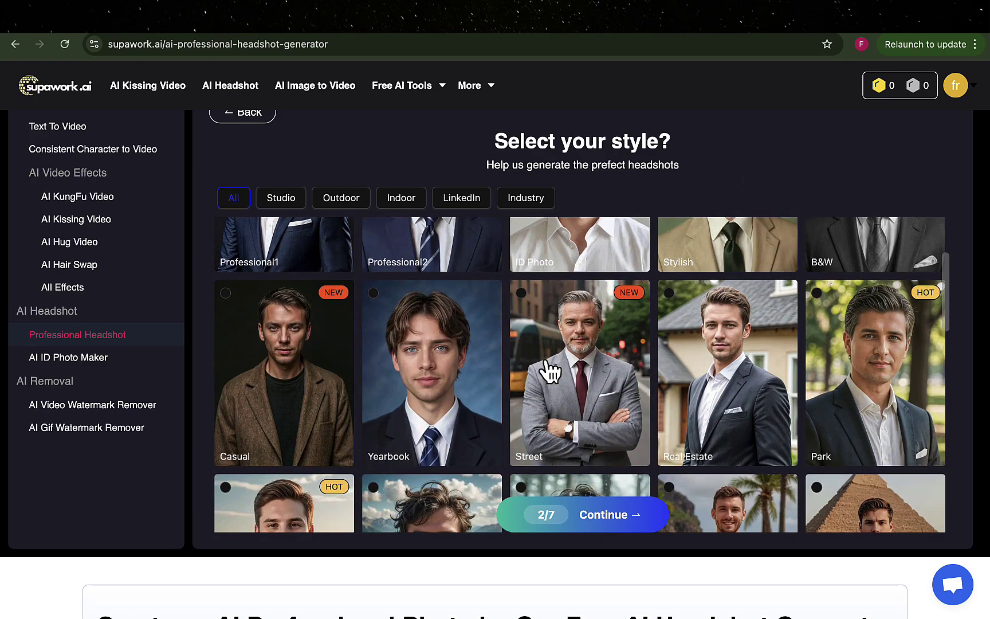
click(375, 296)
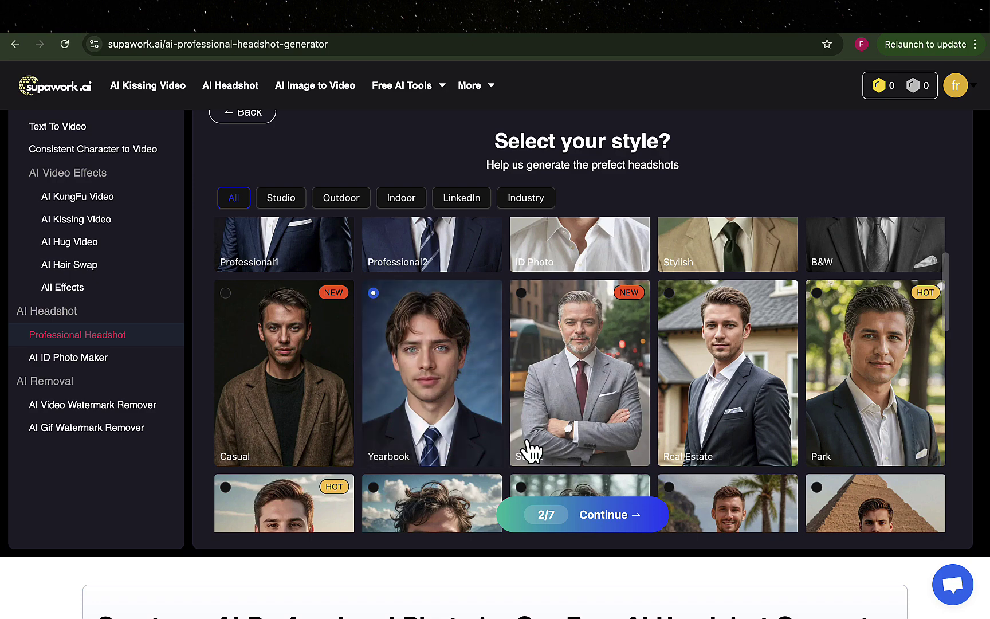
scroll(547, 456, up, 3)
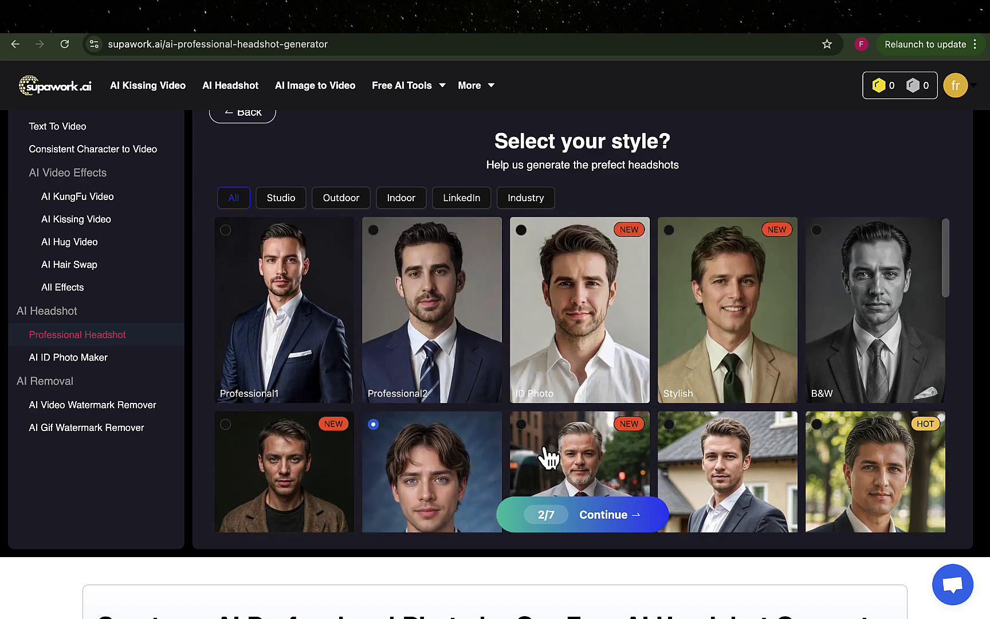
click(603, 522)
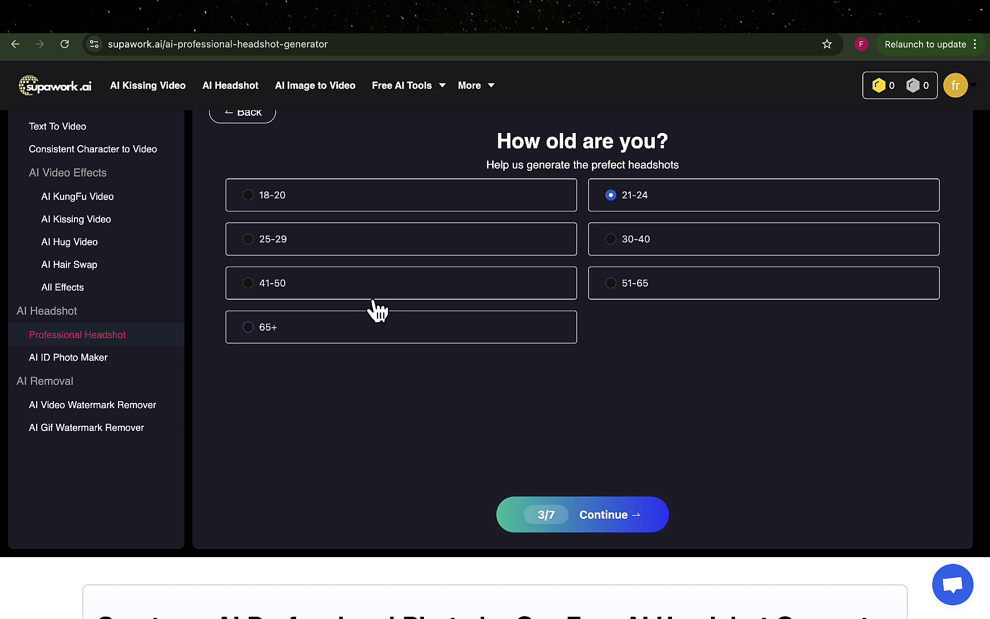
- Set the age range to 25-29 and the hair color to Black
click(311, 251)
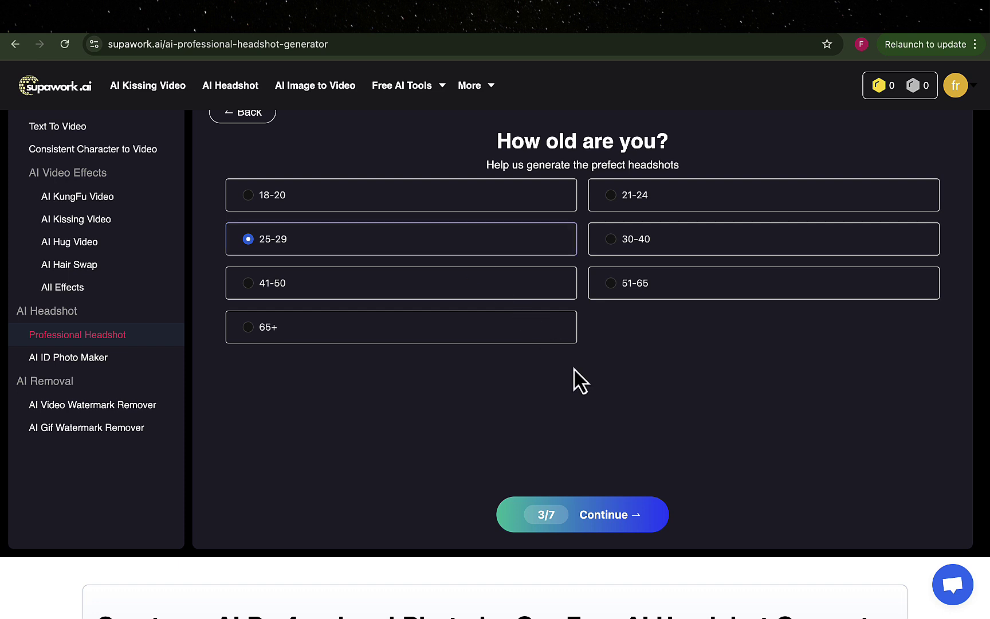
click(625, 514)
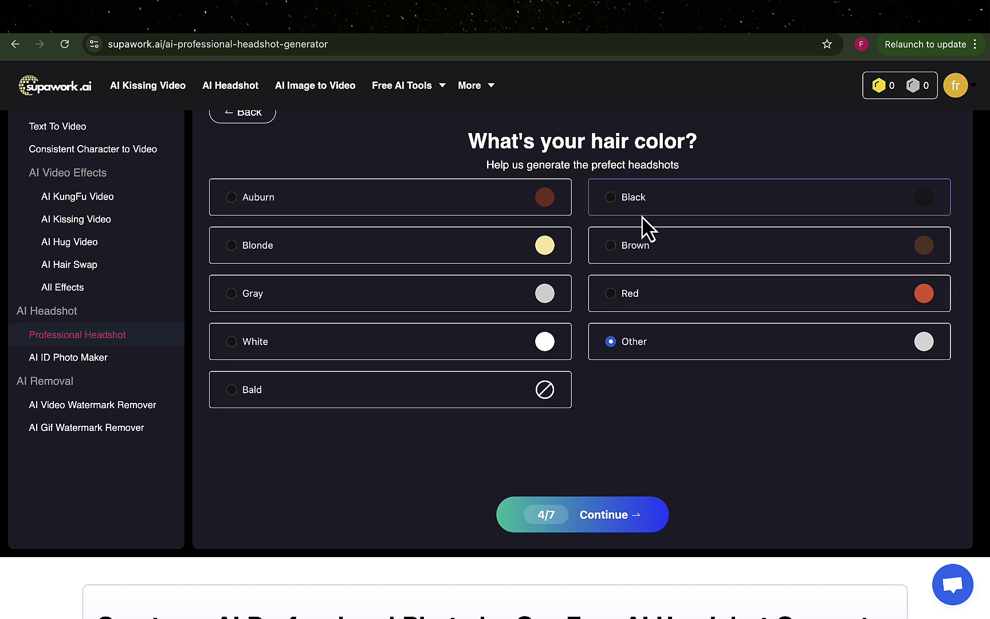
click(659, 208)
click(638, 522)
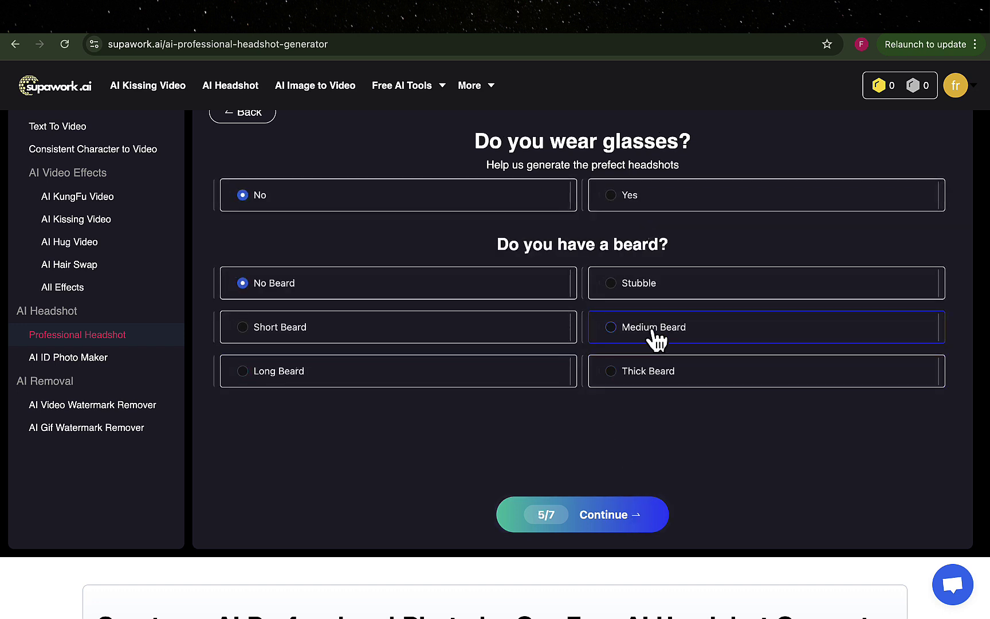
- Set the beard to Medium Beard and the ethnicity to Black/of African descent, continuing to the photo upload
click(654, 332)
click(635, 519)
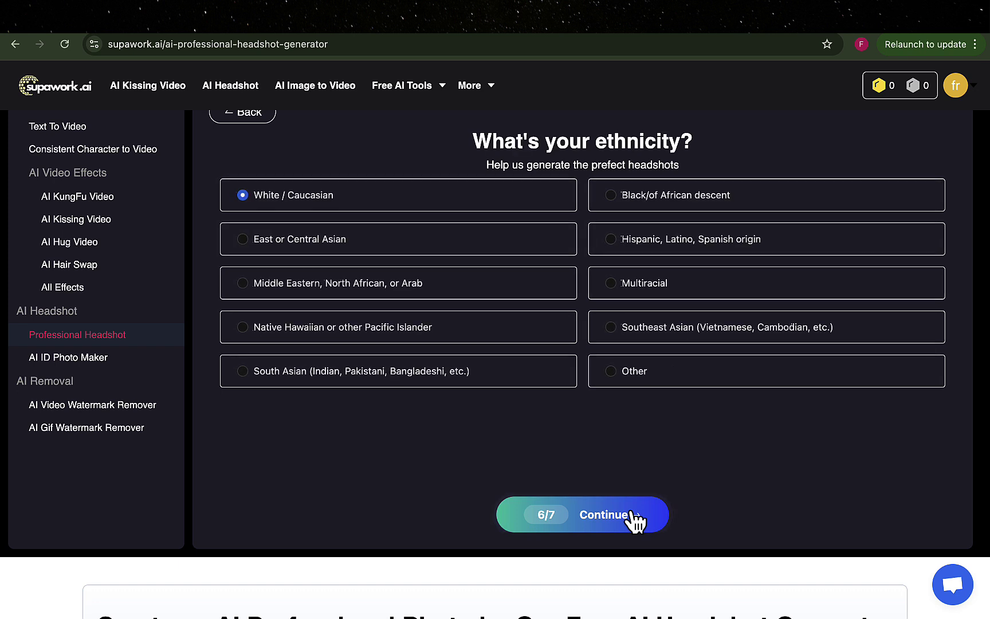
click(665, 209)
click(616, 518)
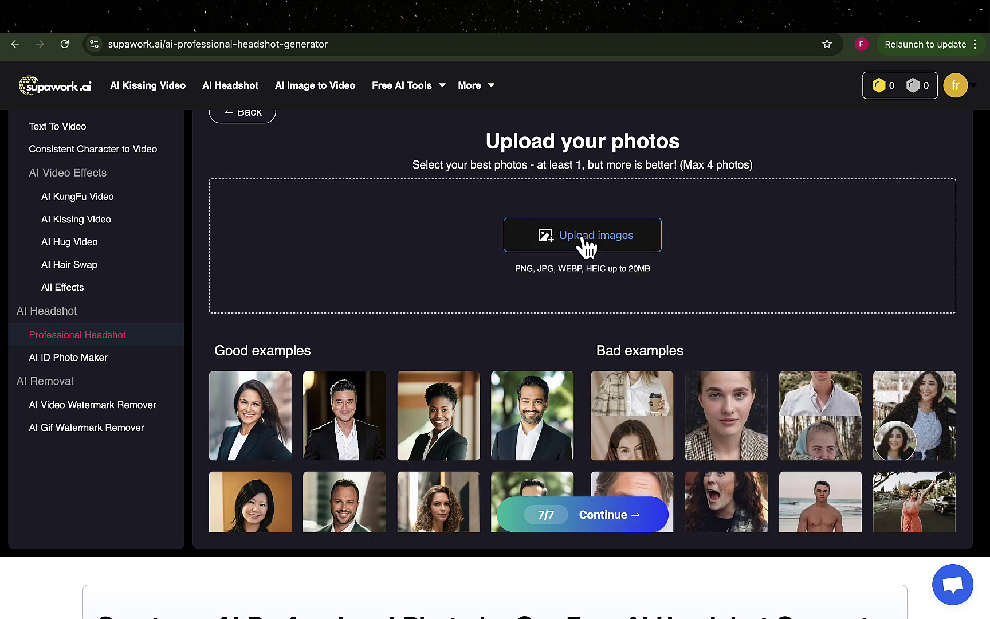
- Preview IMG_1288.JPG and IMG_1293.JPG on the Desktop, then upload IMG_1297.JPG as the first source photo
click(585, 239)
scroll(383, 356, down, 3)
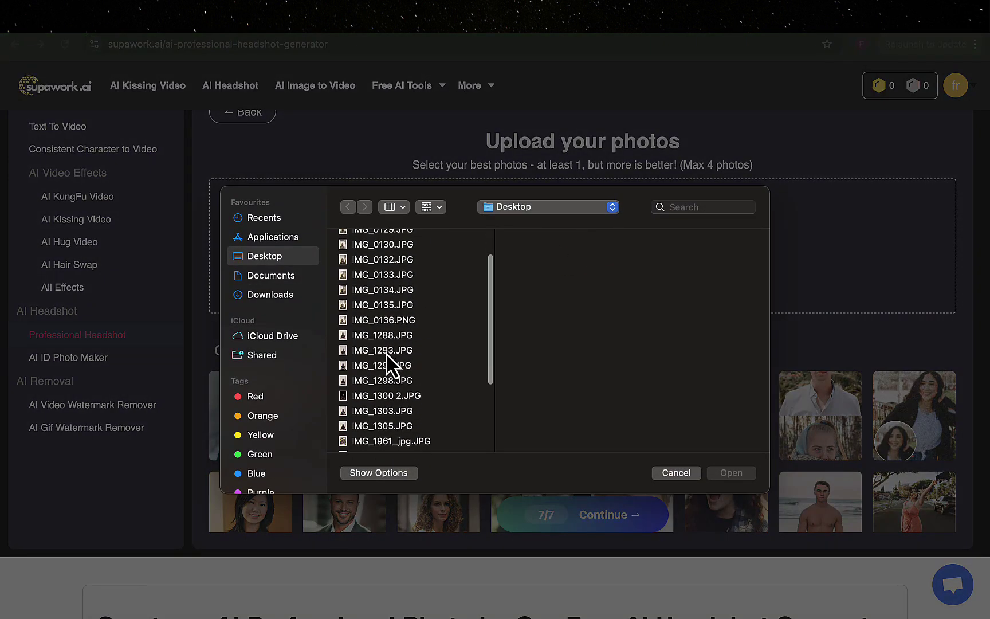
click(368, 335)
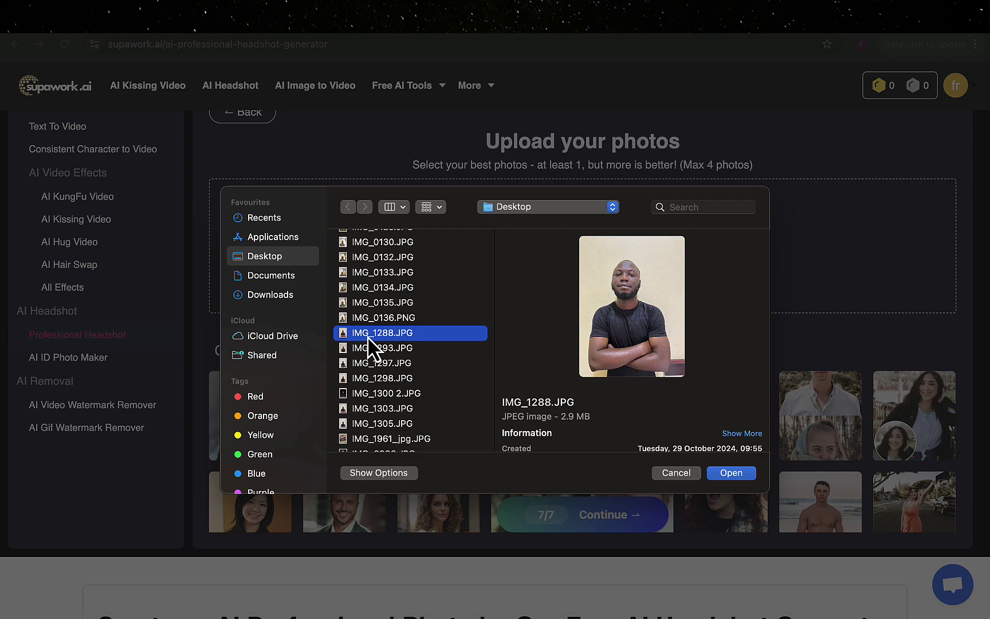
click(368, 352)
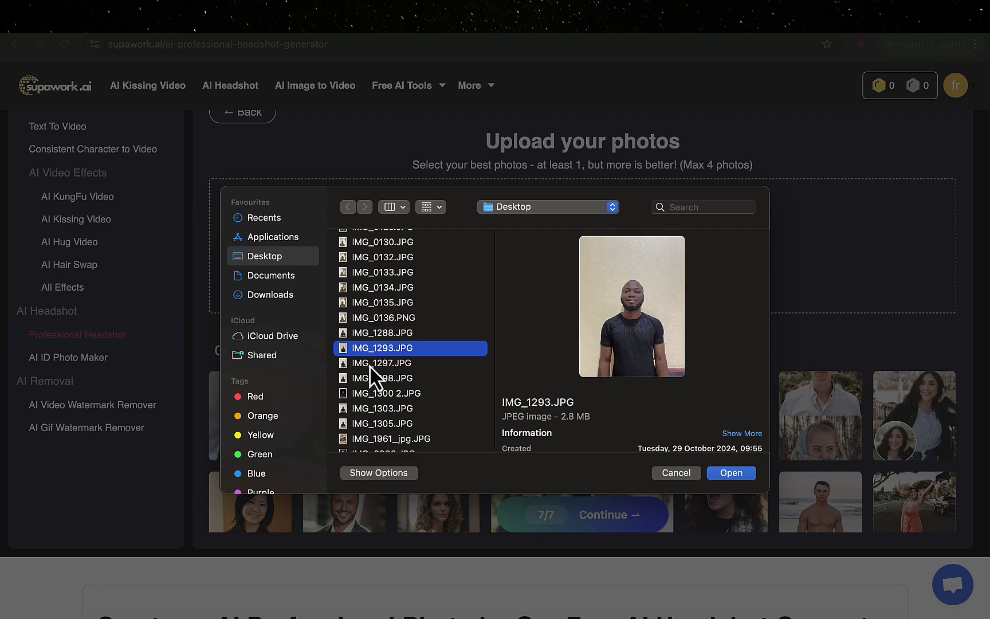
click(369, 365)
click(735, 474)
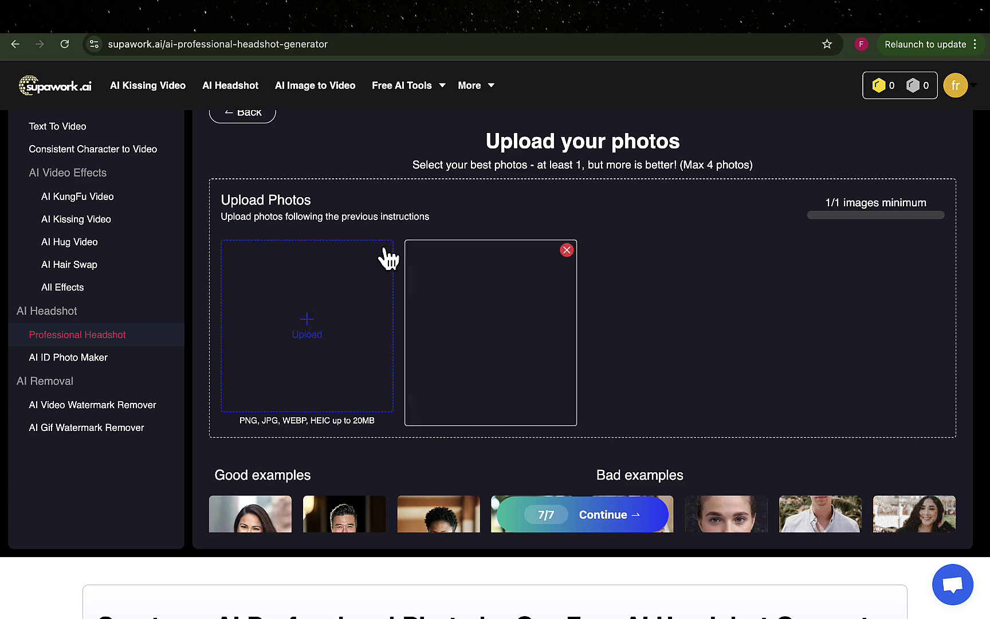
- Preview IMG_1298.JPG on the Desktop, then upload IMG_1303.JPG as the second source photo
click(318, 334)
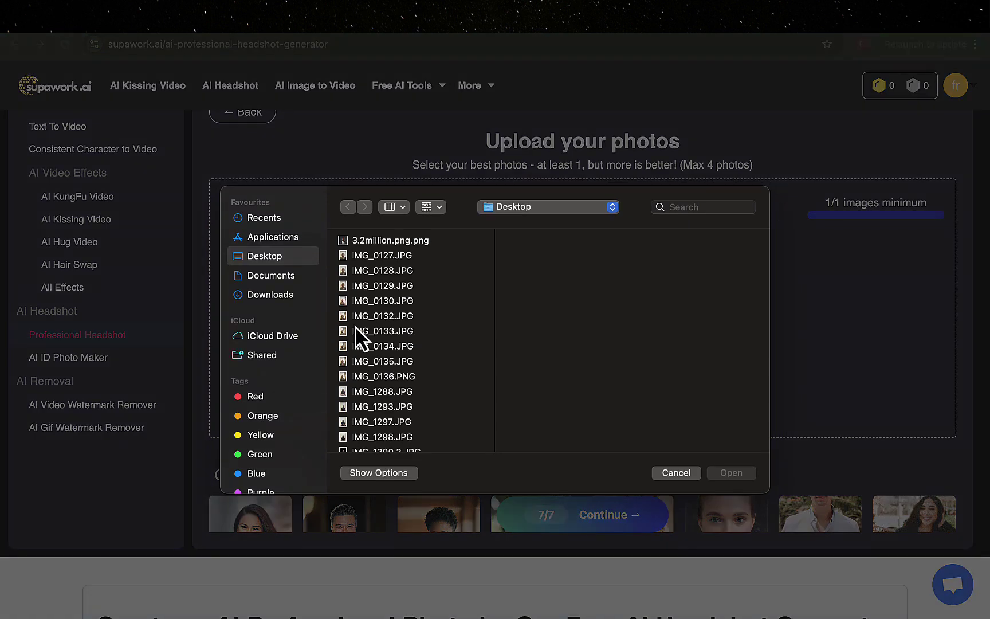
scroll(373, 348, down, 3)
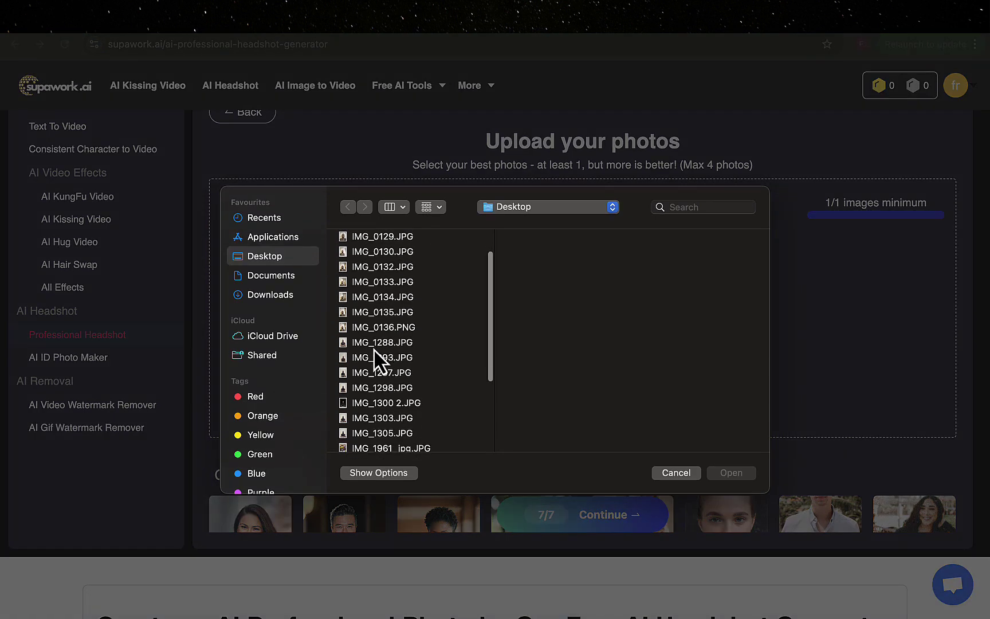
click(374, 388)
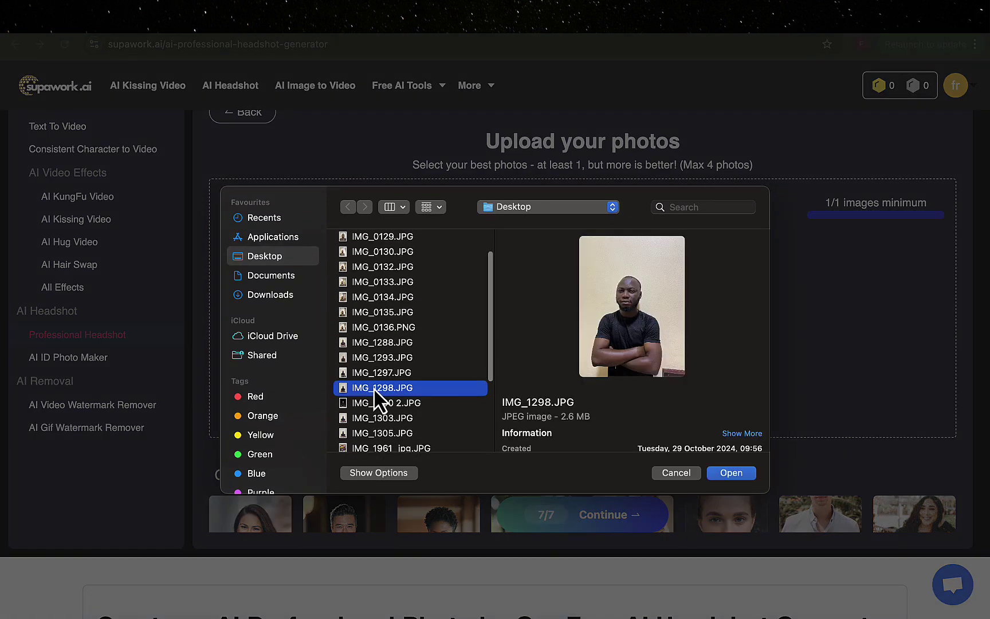
click(373, 419)
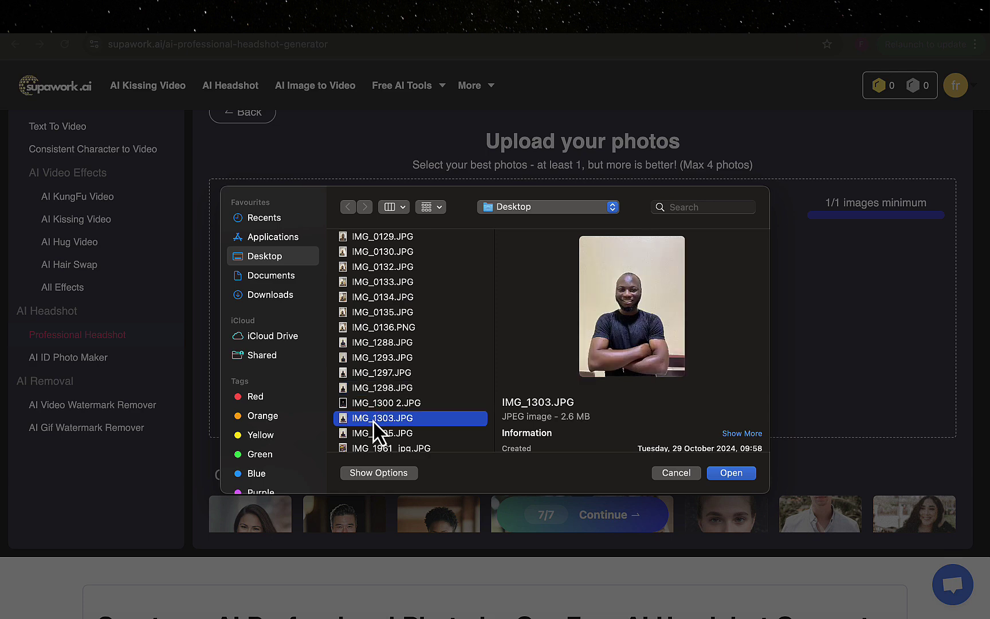
click(732, 473)
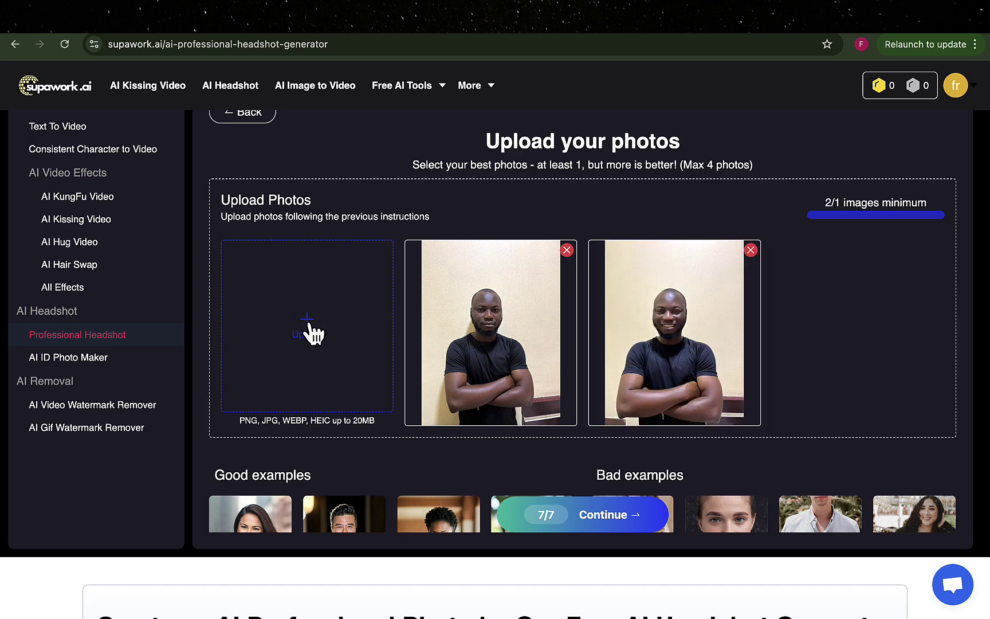
- Add IMG_1305.JPG as the third source photo and generate the Yearbook headshot
click(312, 335)
scroll(438, 389, down, 5)
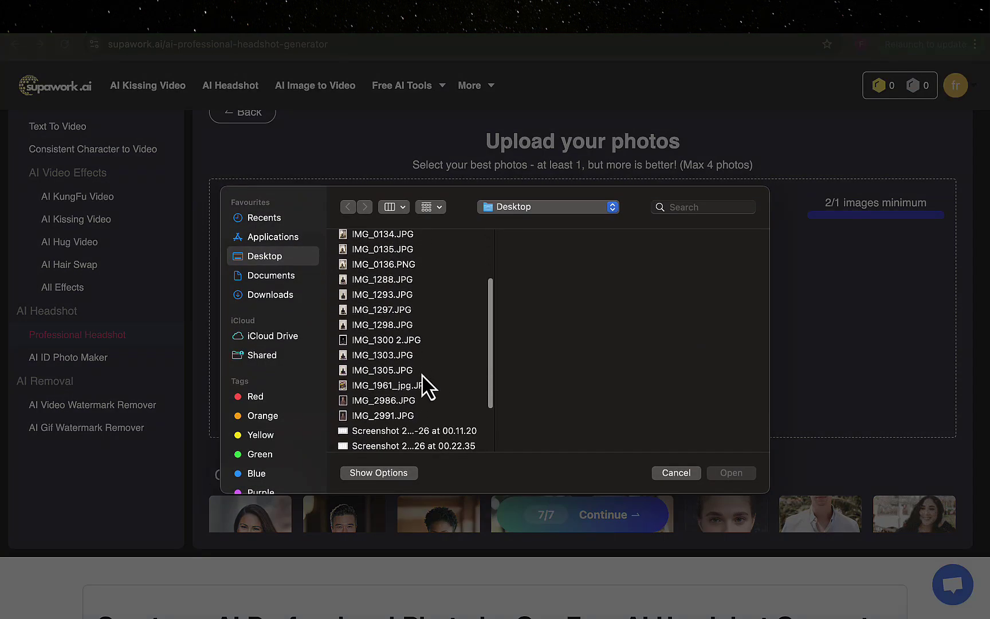
click(387, 372)
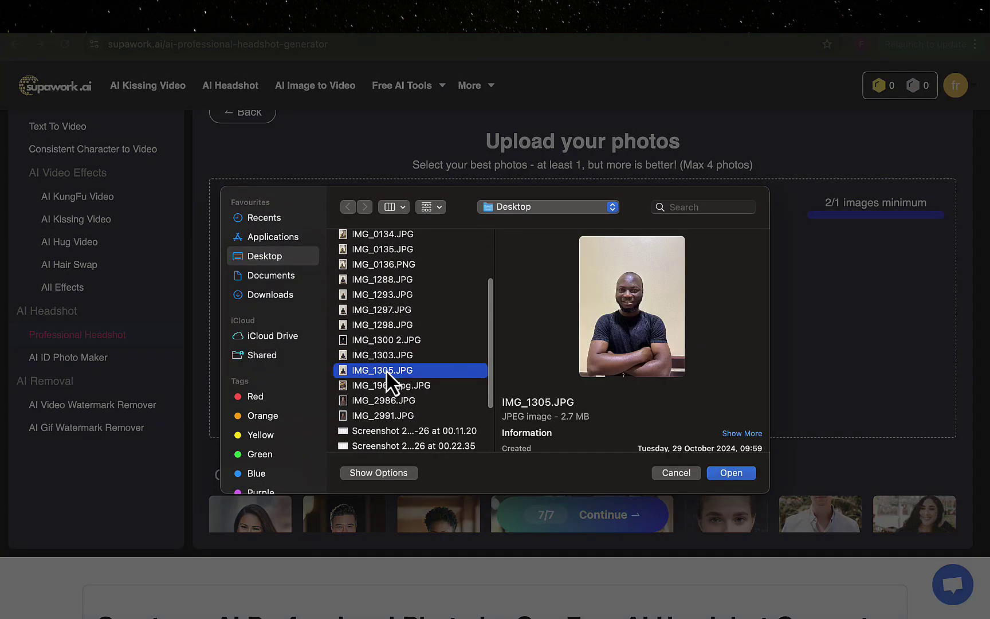
click(731, 473)
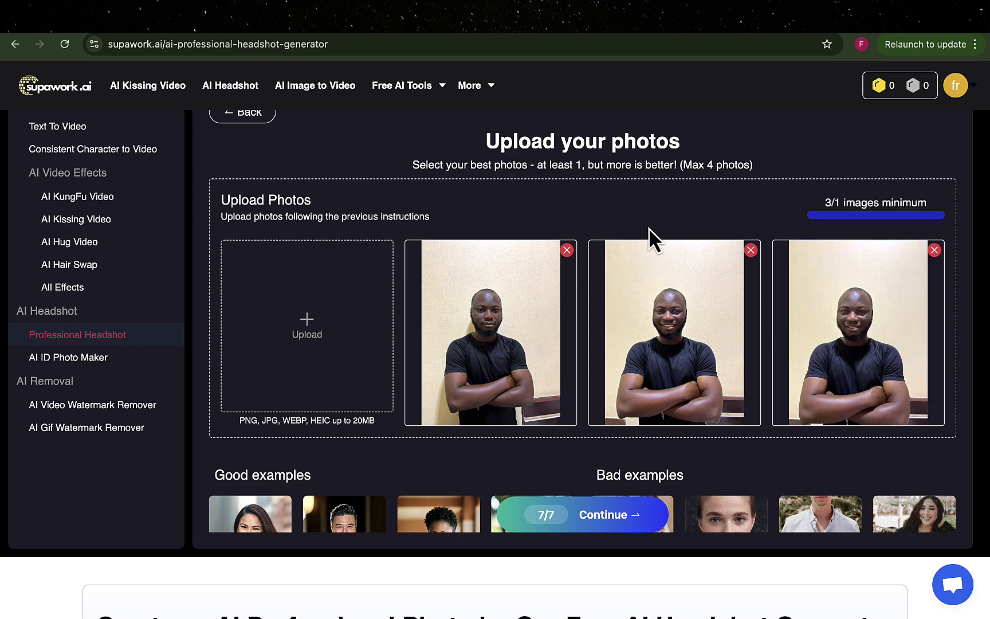
click(622, 515)
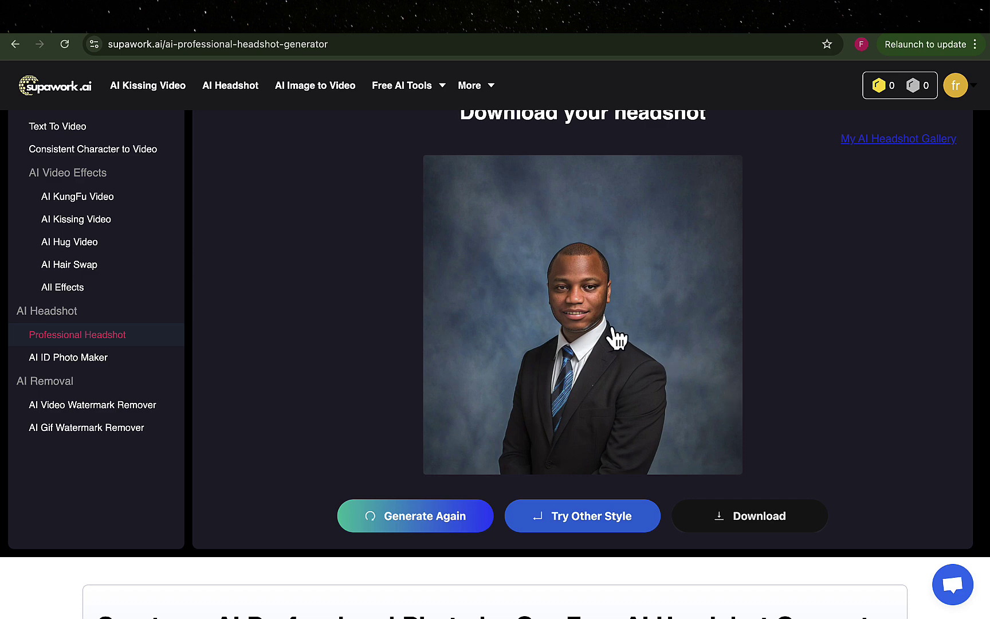
scroll(617, 338, down, 1)
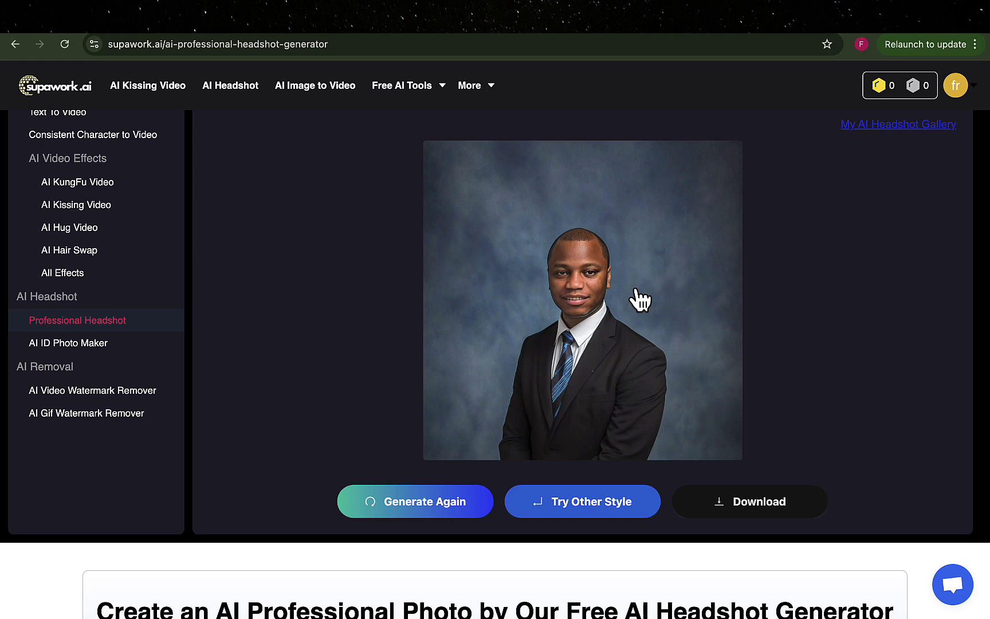
right_click(567, 501)
click(762, 361)
mouse_move(745, 1)
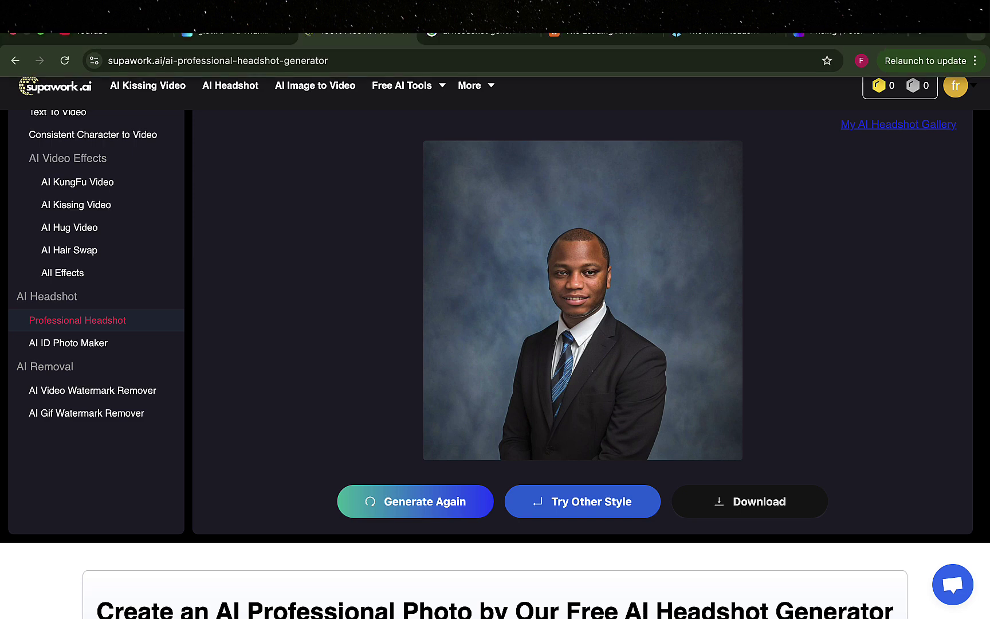
click(705, 16)
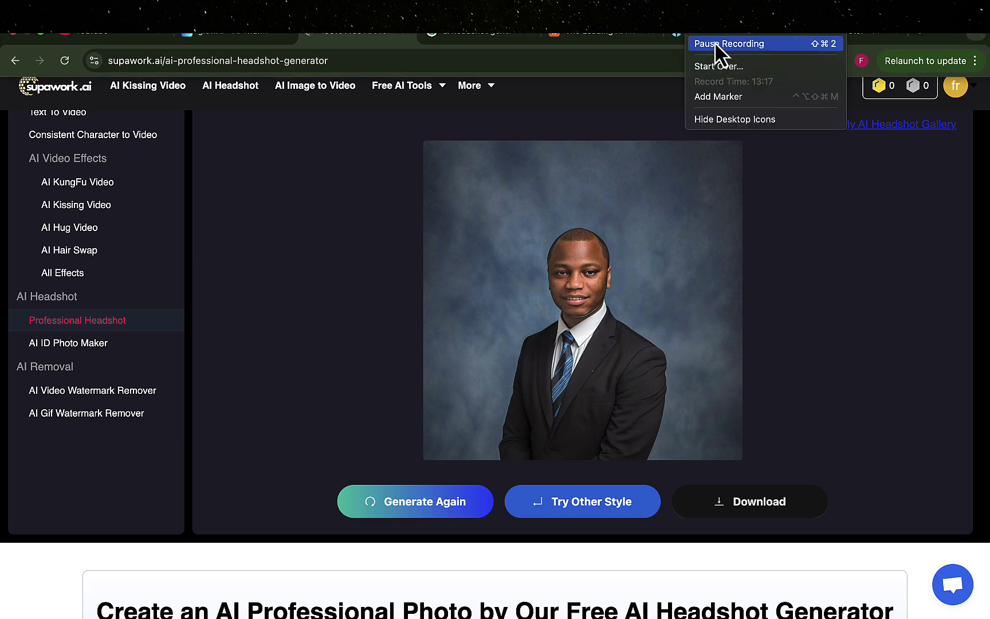
click(719, 45)
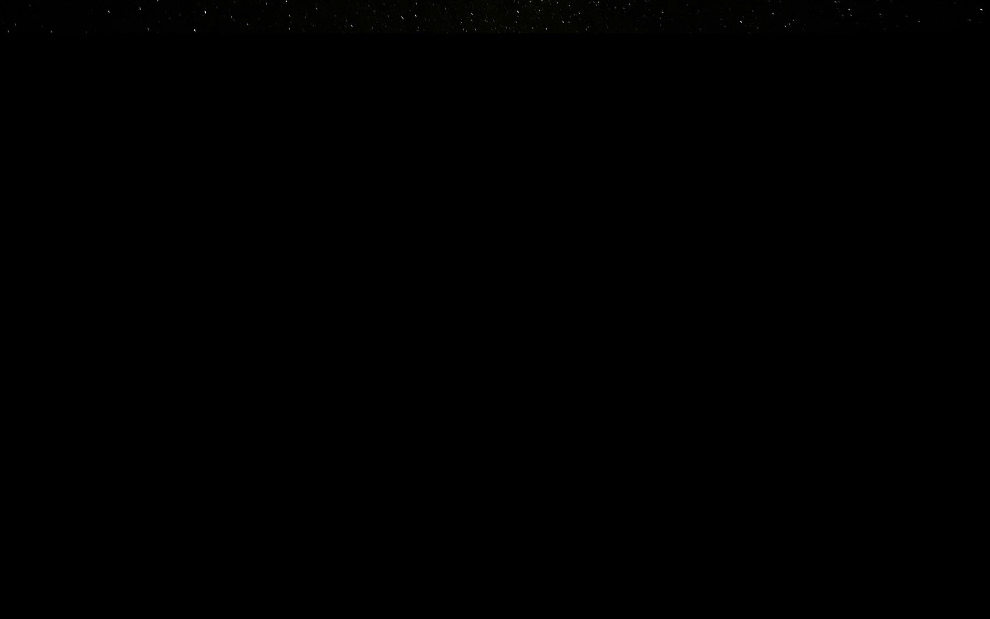